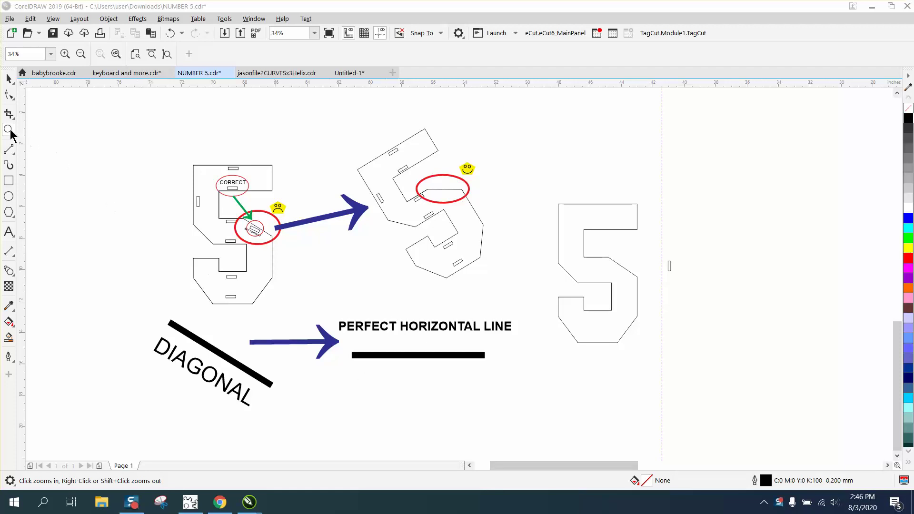
# Zoom in on the correct and not-correct slot examples, then zoom in on the plain upright 5
pyautogui.moveTo(143, 154); pyautogui.dragTo(595, 339)
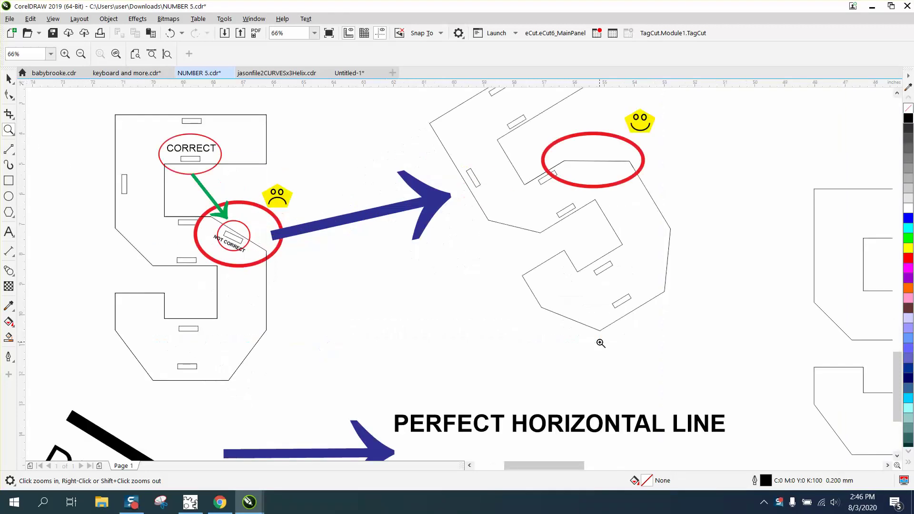
pyautogui.moveTo(147, 141); pyautogui.dragTo(334, 287)
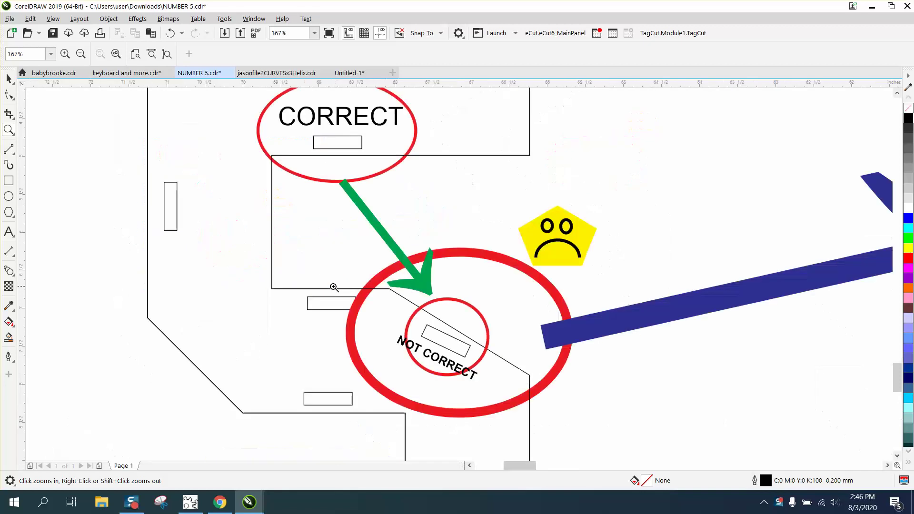
pyautogui.rightClick(450, 329)
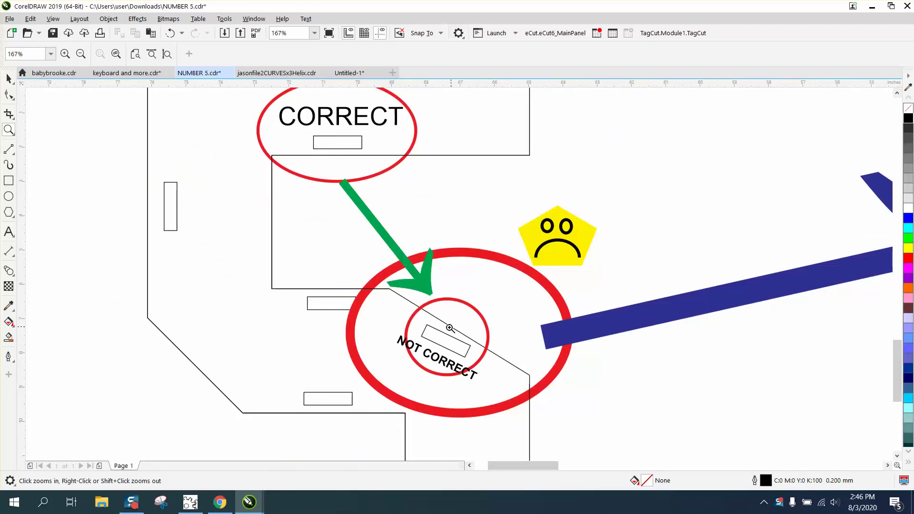
pyautogui.click(455, 336)
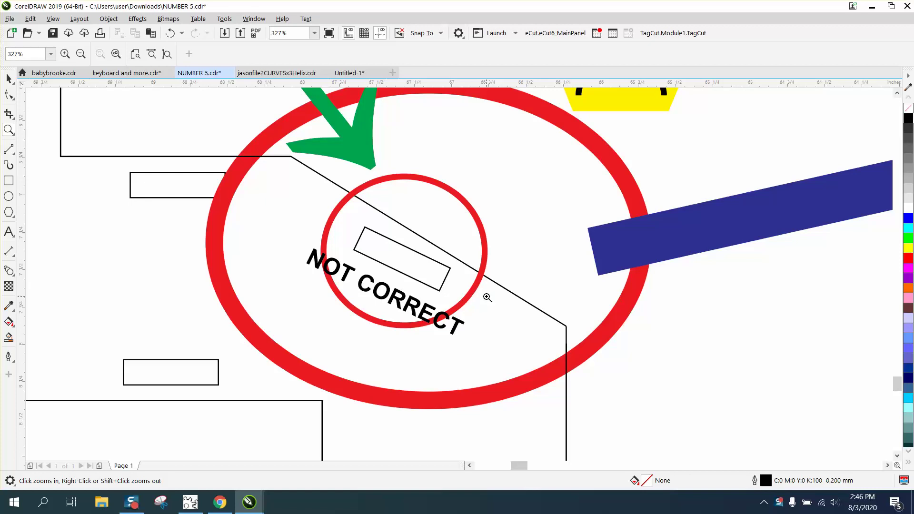
pyautogui.rightClick(408, 249)
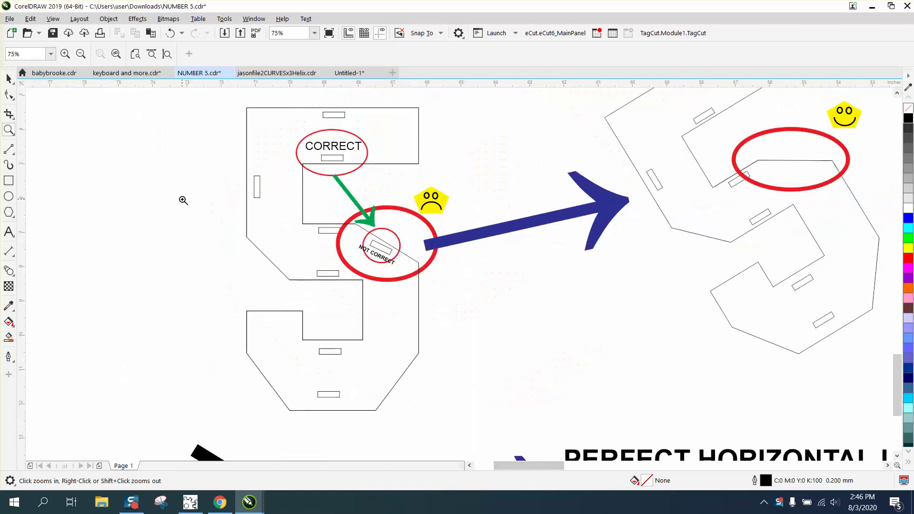
pyautogui.rightClick(183, 201)
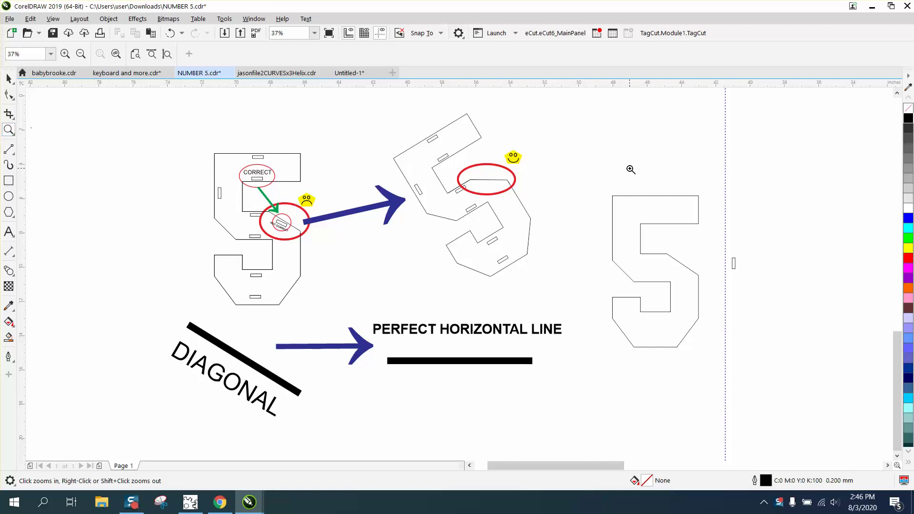
pyautogui.click(787, 369)
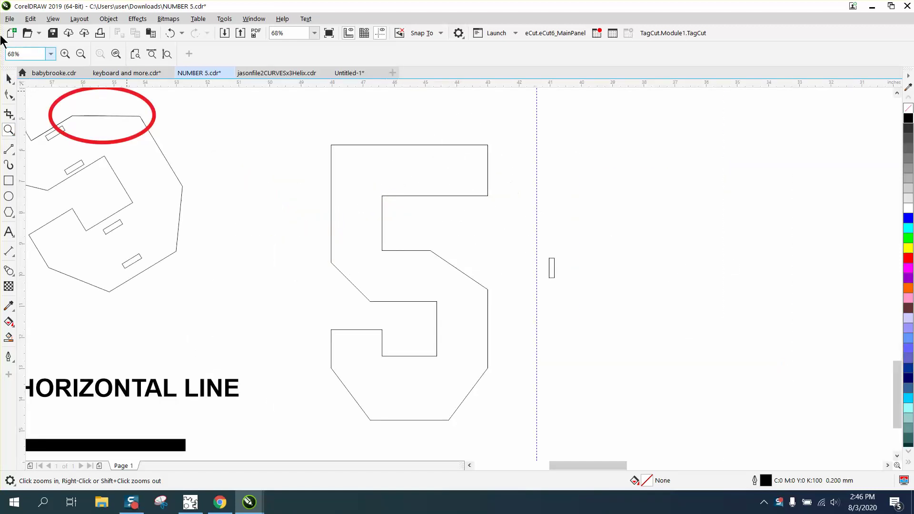
# Line the vertical guideline up with the 5's right edge
pyautogui.click(10, 79)
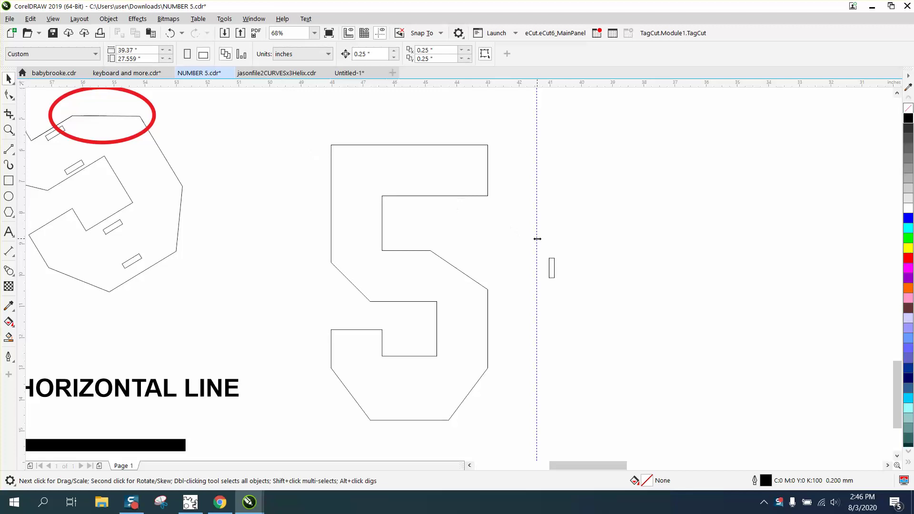
pyautogui.moveTo(537, 238); pyautogui.dragTo(490, 278)
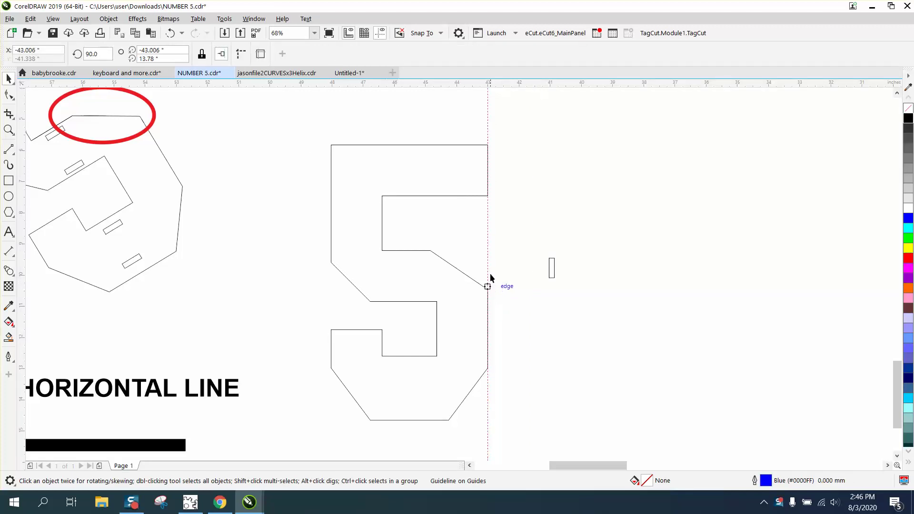
pyautogui.click(439, 34)
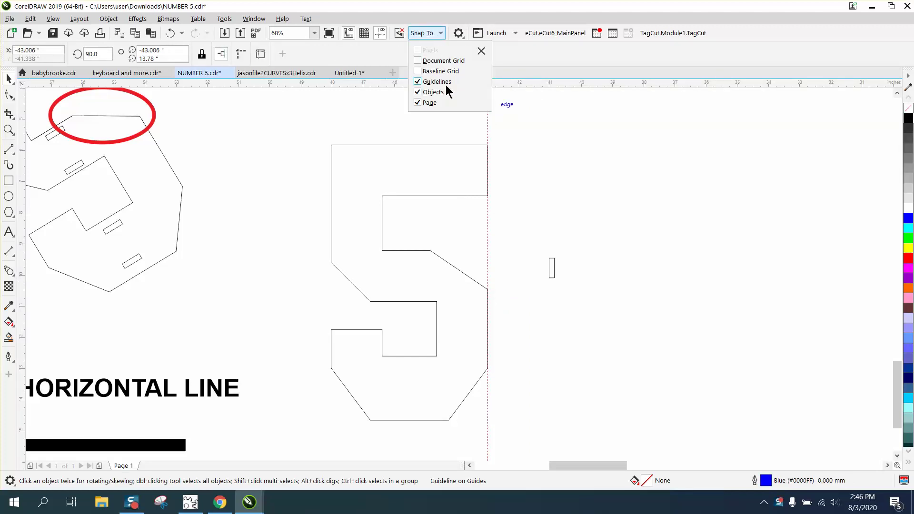
# Add an angular dimension from the guideline to the slanted edge, reading 55.80°, and zoom in on it
pyautogui.click(12, 251)
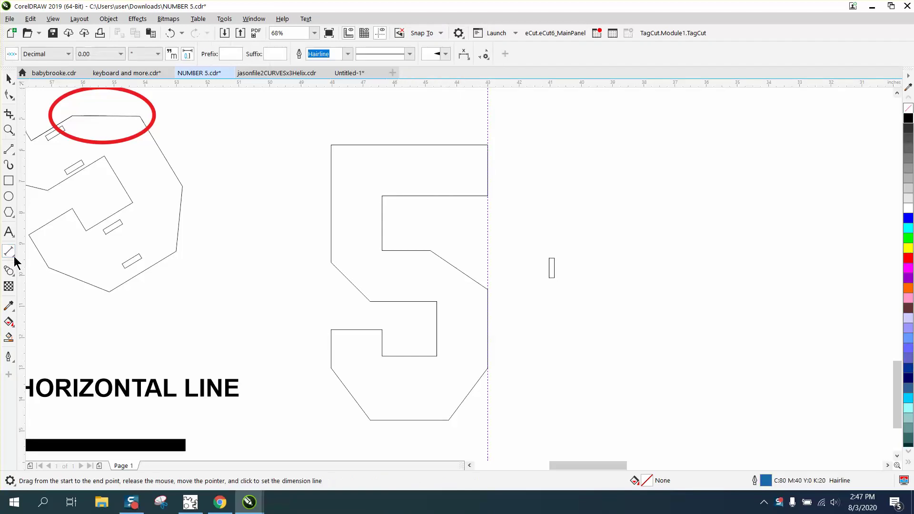
pyautogui.click(16, 255)
pyautogui.click(73, 281)
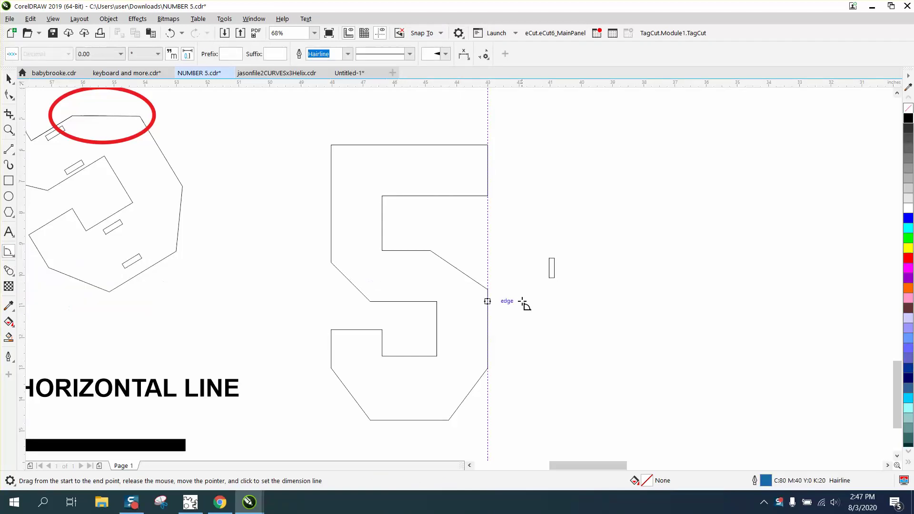
pyautogui.moveTo(489, 290); pyautogui.dragTo(487, 229)
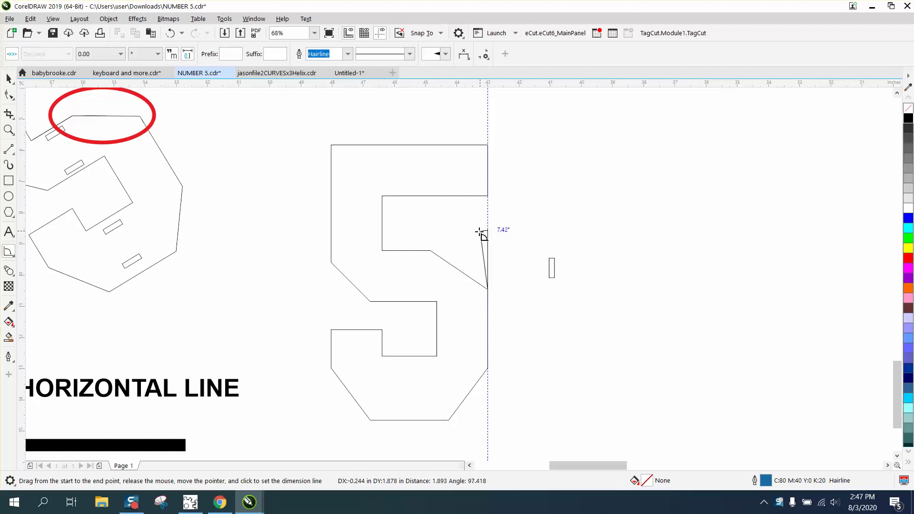
pyautogui.click(445, 258)
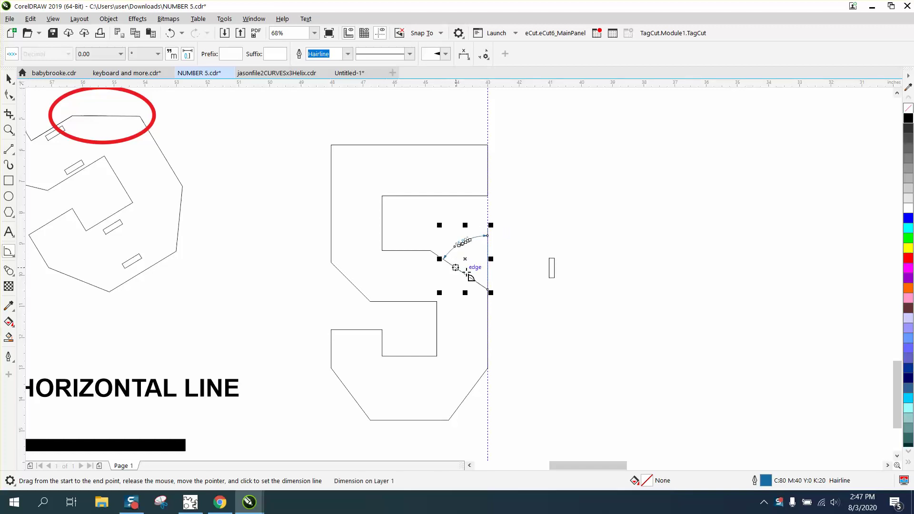
pyautogui.click(9, 129)
pyautogui.moveTo(408, 218); pyautogui.dragTo(544, 303)
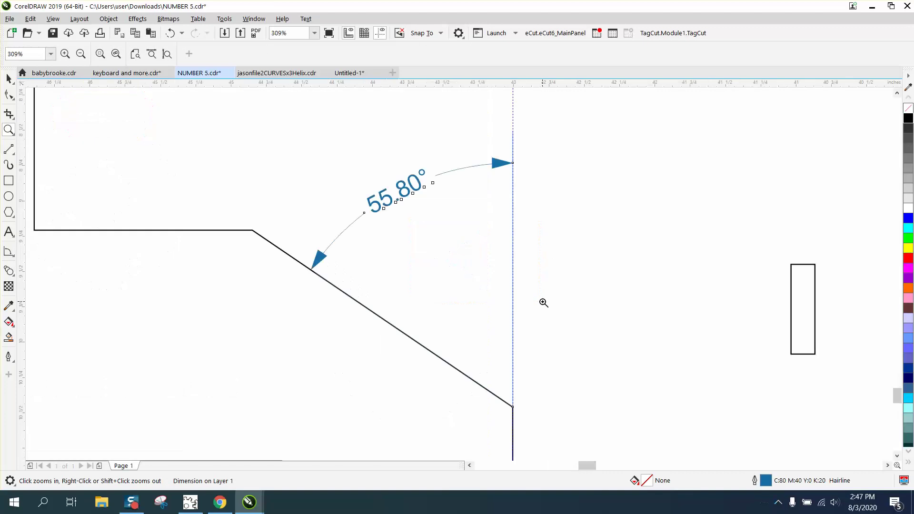
# Rotate the slot rectangle to 55.8° and move it onto the 5's slanted edge
pyautogui.click(9, 78)
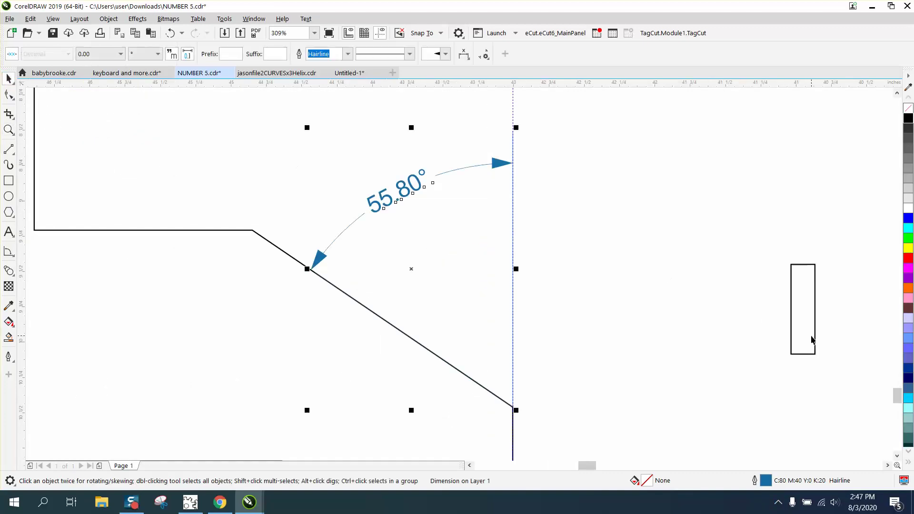
pyautogui.moveTo(813, 340); pyautogui.dragTo(705, 331)
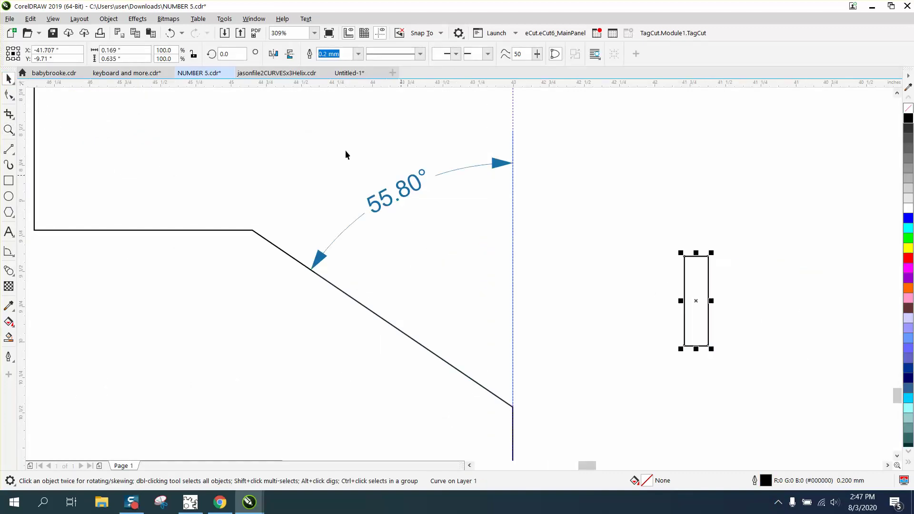
pyautogui.doubleClick(235, 53)
pyautogui.write('55.')
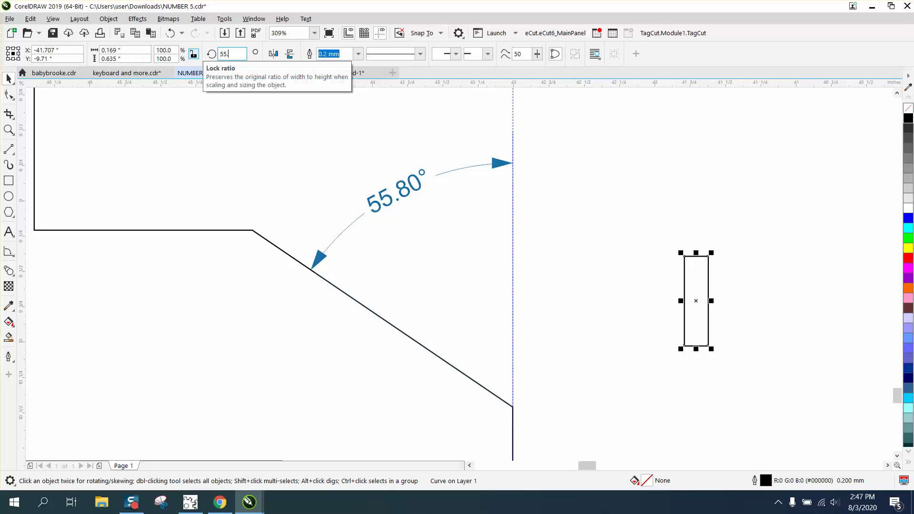
pyautogui.write('8')
pyautogui.press('Return')
pyautogui.moveTo(696, 301); pyautogui.dragTo(383, 320)
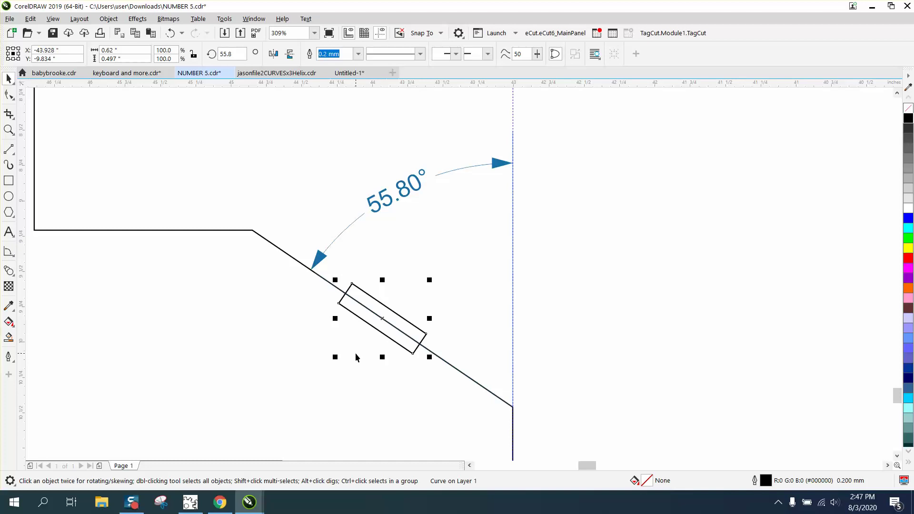
# Nudge the slot down, left, up and right in quarter- and half-inch steps
pyautogui.press('Down')
pyautogui.press('Down')
pyautogui.press('Down')
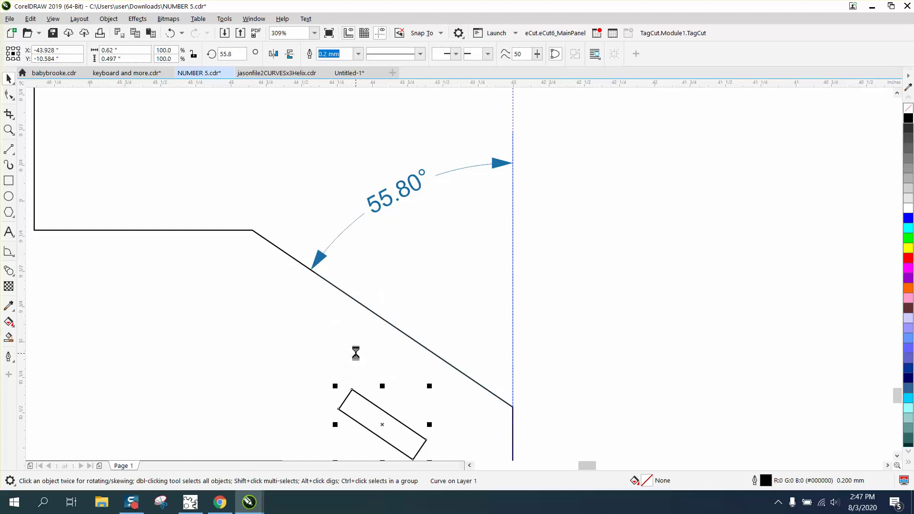
pyautogui.press('Left')
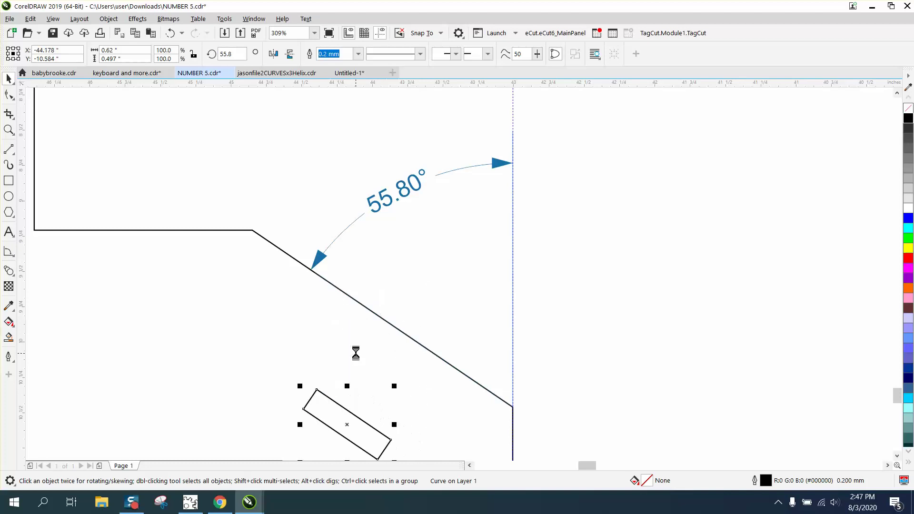
pyautogui.press('Up')
pyautogui.press('Up')
pyautogui.press('Right')
pyautogui.press('Up')
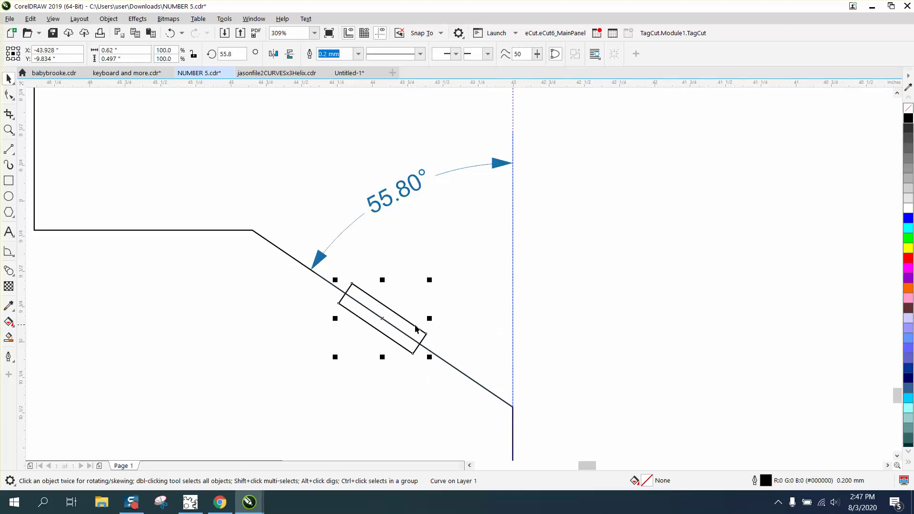
# Undo the nudges, the move and the 55.8° rotation so the slot is upright again
pyautogui.click(170, 33)
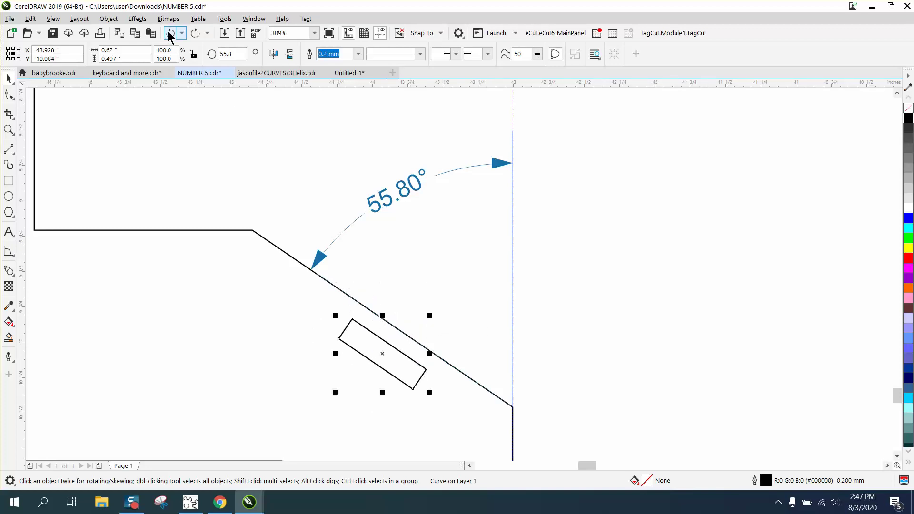
pyautogui.click(170, 33)
pyautogui.click(169, 34)
pyautogui.click(170, 33)
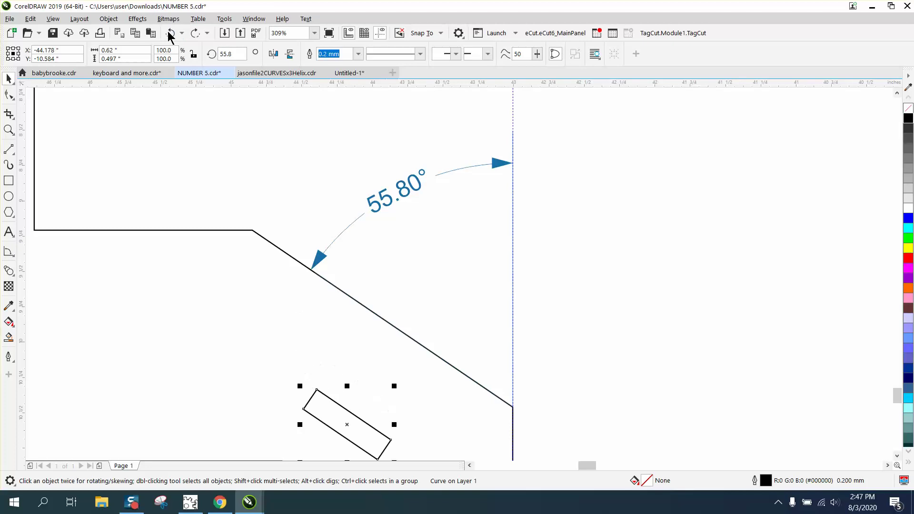
pyautogui.click(169, 34)
pyautogui.click(170, 33)
pyautogui.click(170, 33)
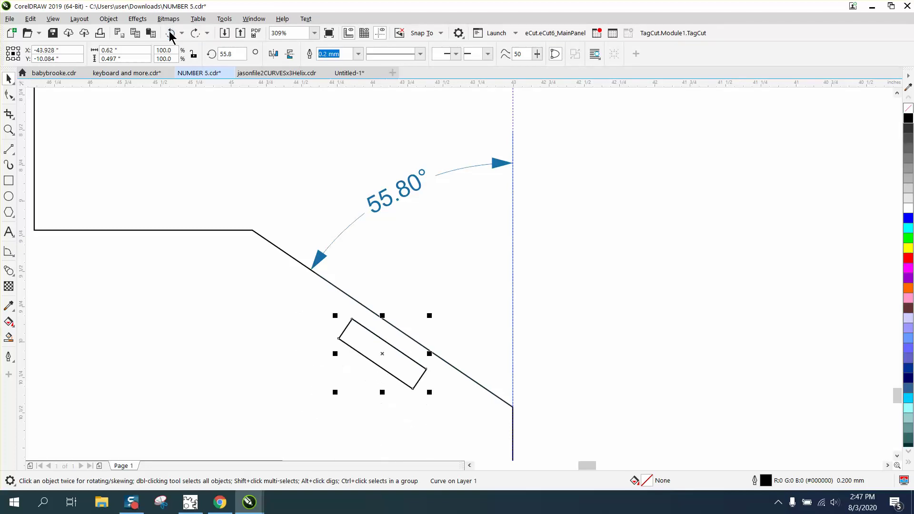
pyautogui.press('Up')
pyautogui.click(170, 33)
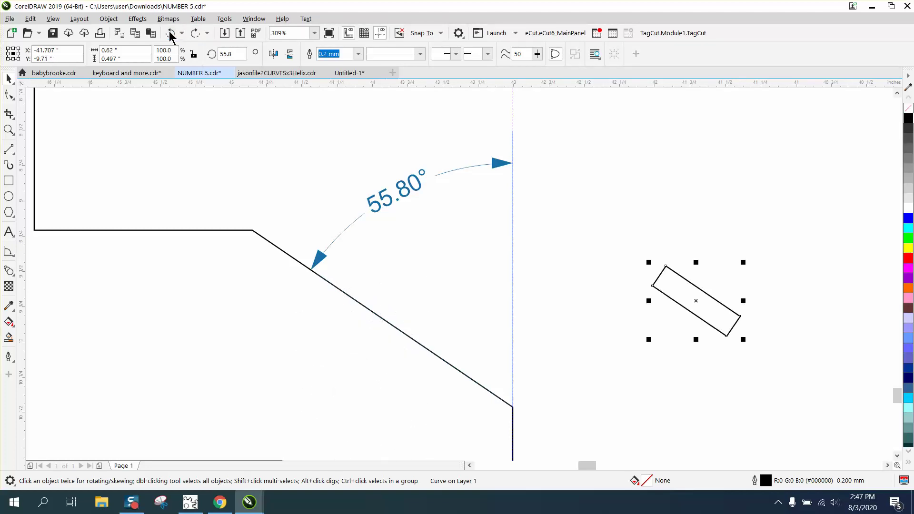
pyautogui.click(170, 33)
pyautogui.scroll(-2, 447, 202)
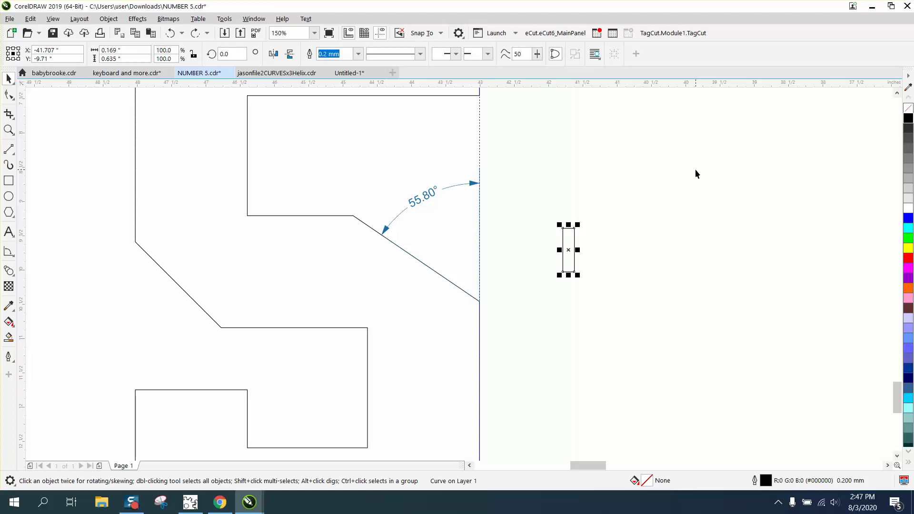
# Compute the complementary angle 90 − 55.8 = 34.2 in Calculator, then close it
pyautogui.press('XF86Calculator')
pyautogui.write('90')
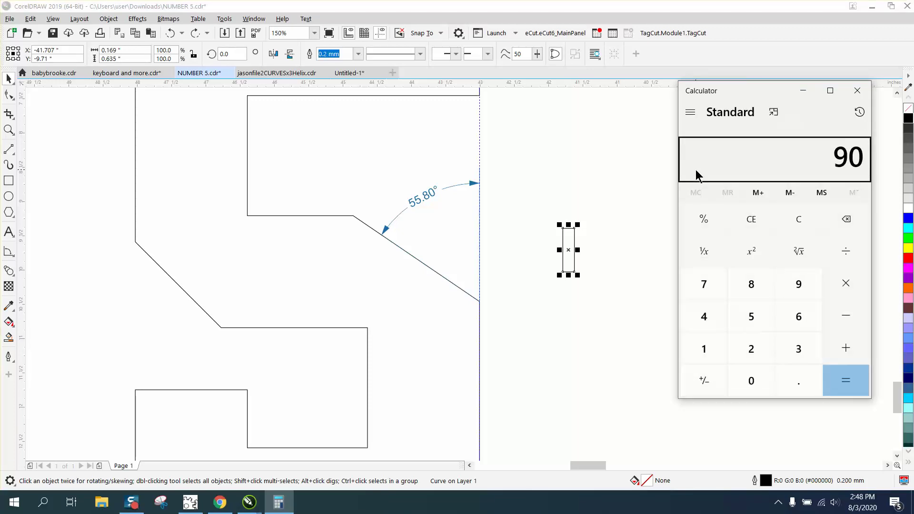
pyautogui.press('-')
pyautogui.write('55.8')
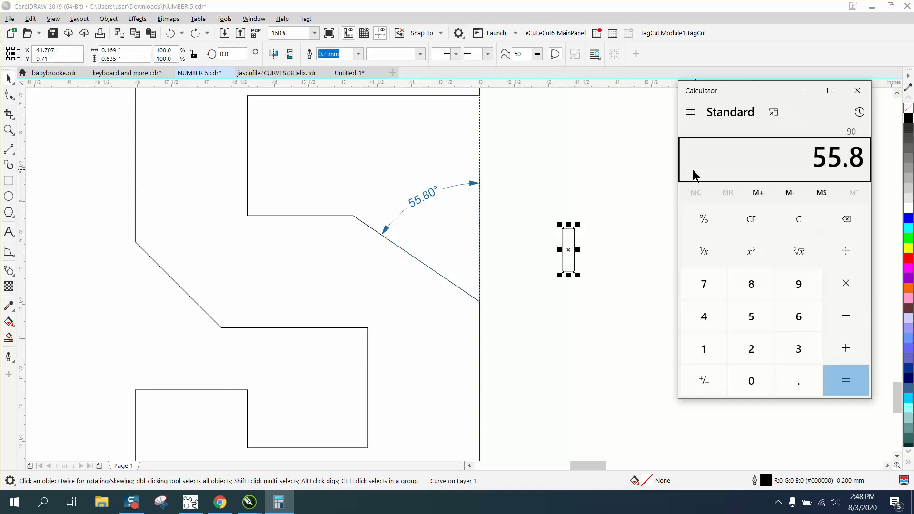
pyautogui.press('-')
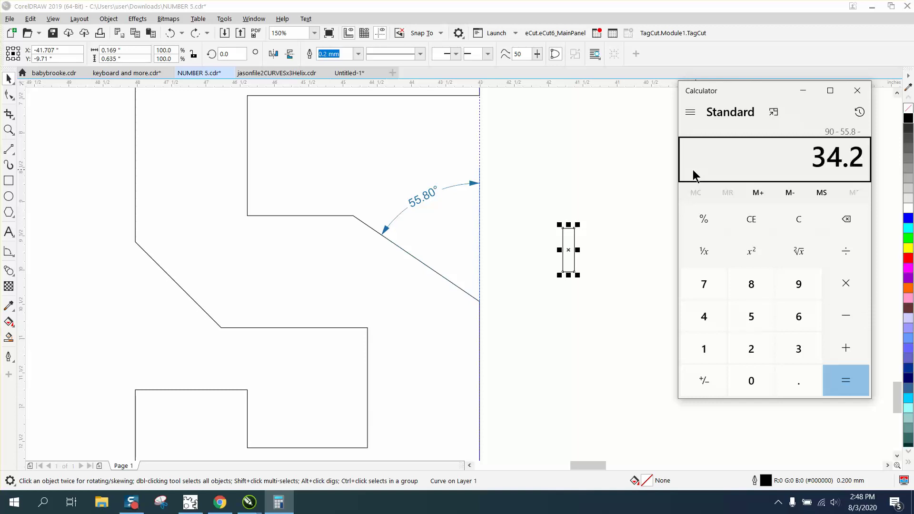
pyautogui.click(863, 95)
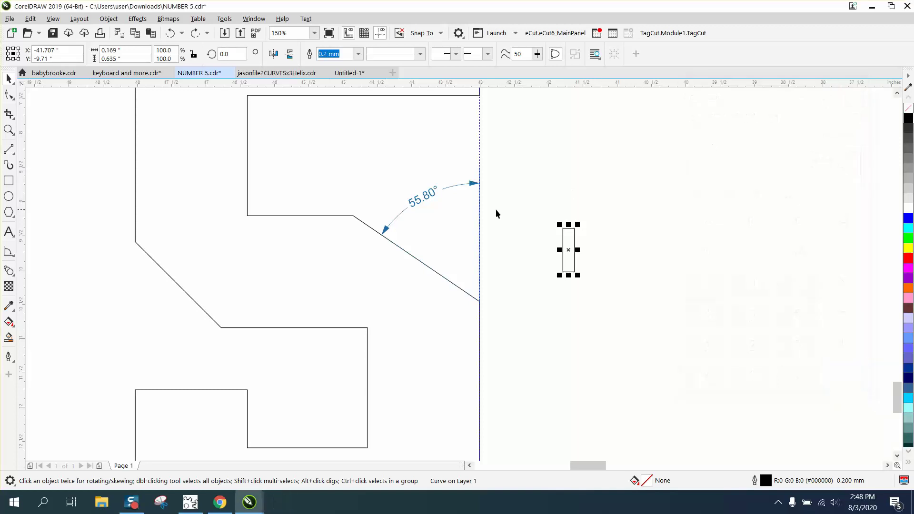
# Rotate the number 5 outline by 34.2° so its slanted edge becomes horizontal
pyautogui.click(355, 217)
pyautogui.click(355, 217)
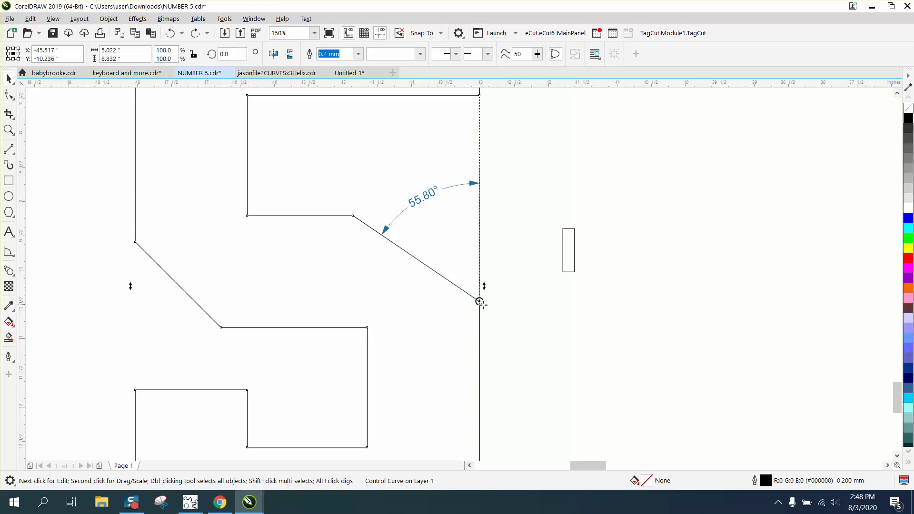
pyautogui.doubleClick(236, 53)
pyautogui.write('34')
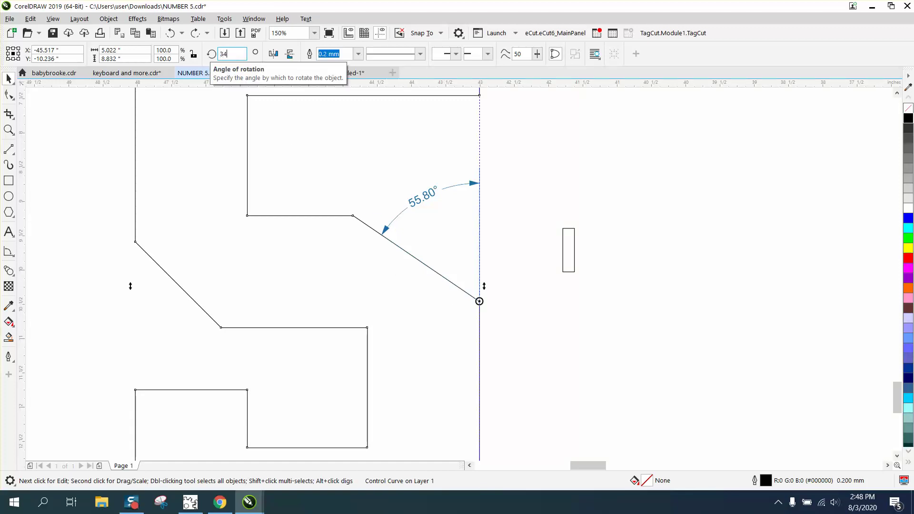
pyautogui.write('.2')
pyautogui.press('Return')
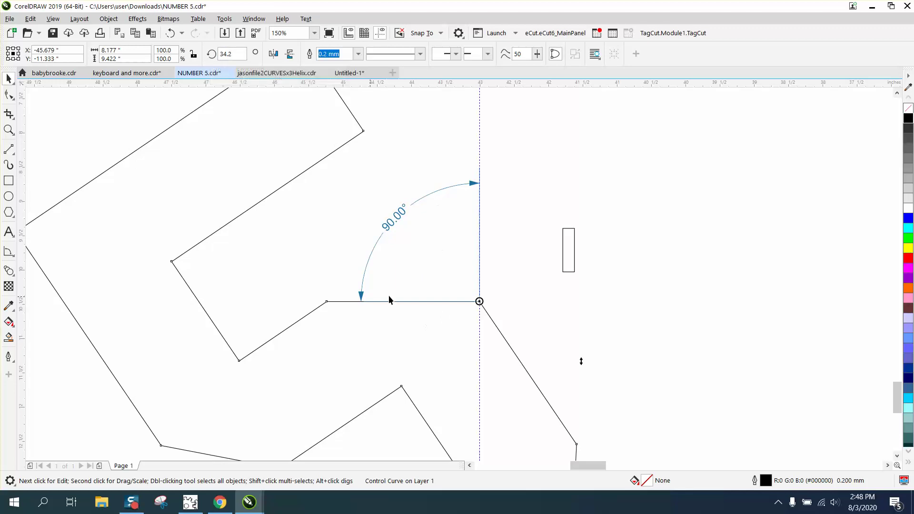
# Rotate the slot rectangle 34.2° as well, then undo it to keep the slot upright
pyautogui.press('Tab')
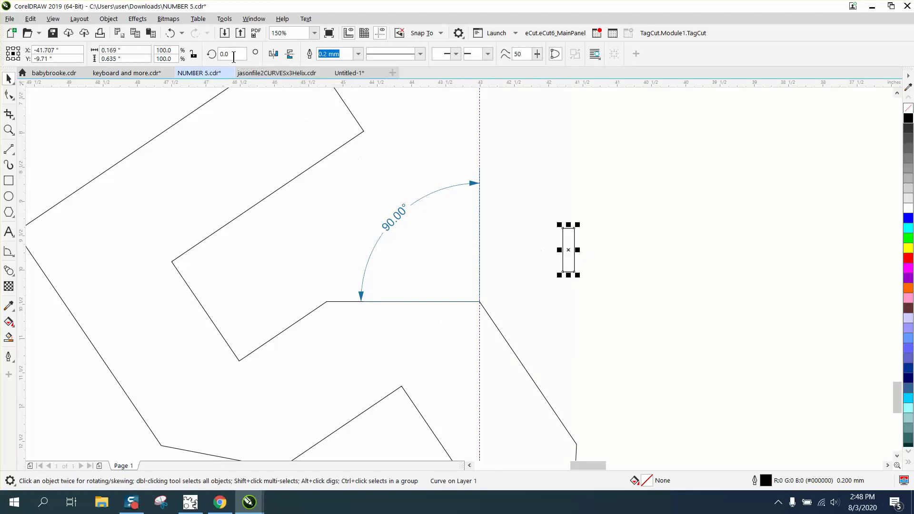
pyautogui.doubleClick(234, 57)
pyautogui.write('34.2')
pyautogui.press('Return')
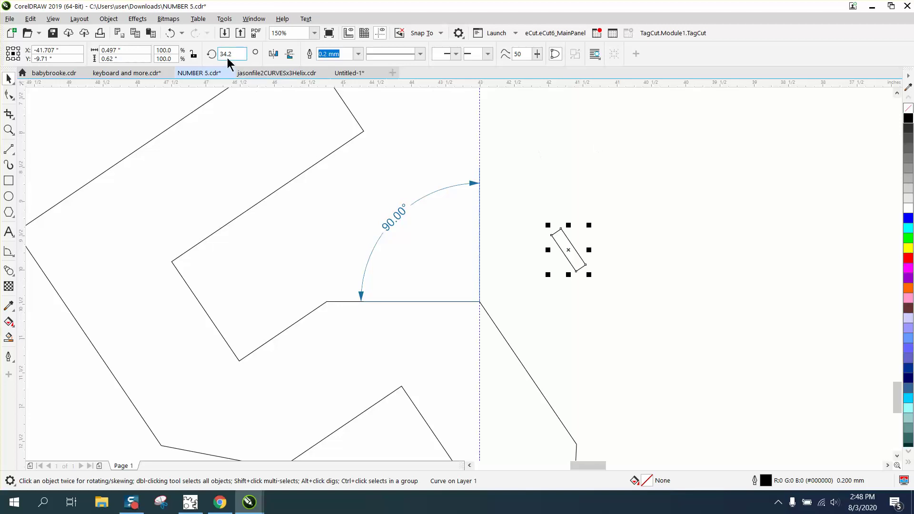
pyautogui.click(171, 34)
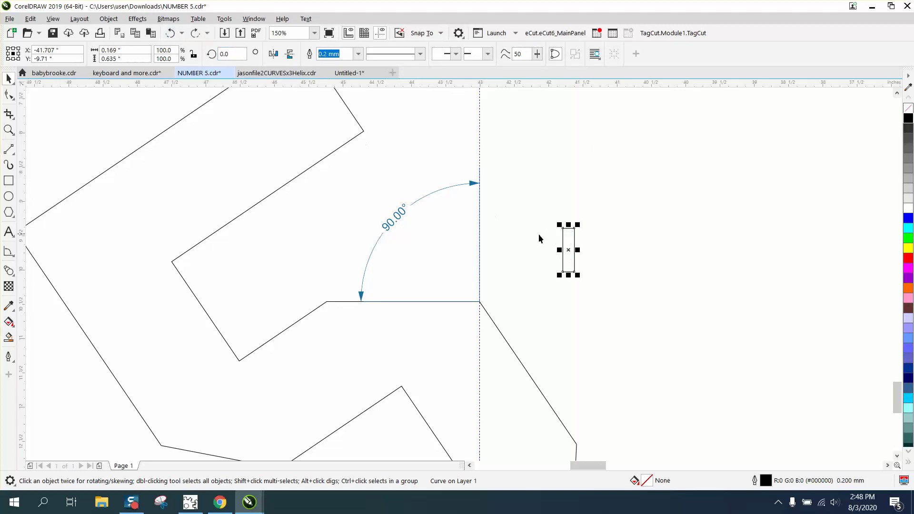
# Try rotating the rectangle 34° about its bottom-left corner, then undo and recentre the pivot
pyautogui.click(566, 248)
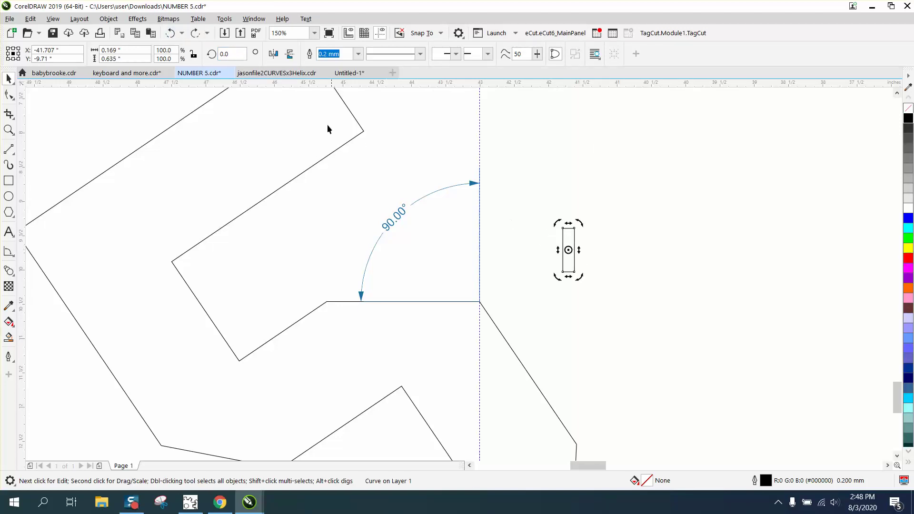
pyautogui.click(232, 54)
pyautogui.moveTo(568, 250); pyautogui.dragTo(563, 272)
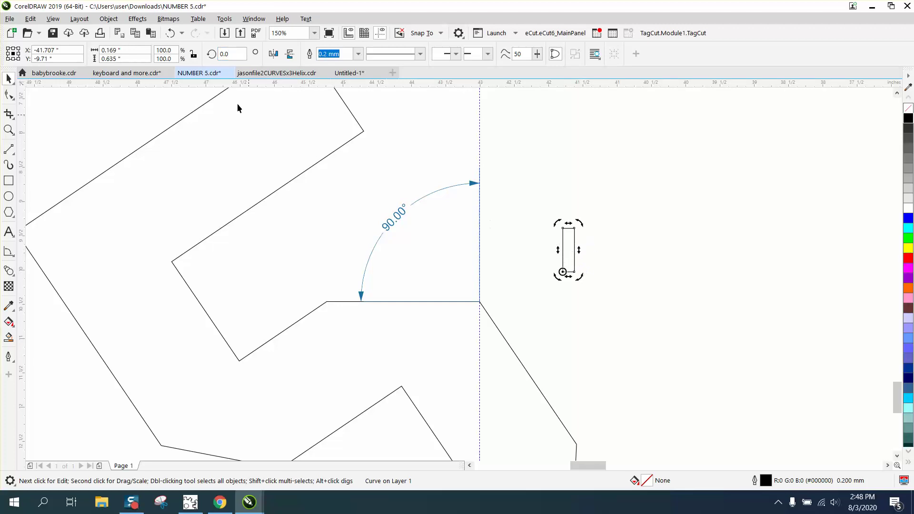
pyautogui.doubleClick(232, 54)
pyautogui.write('34.2')
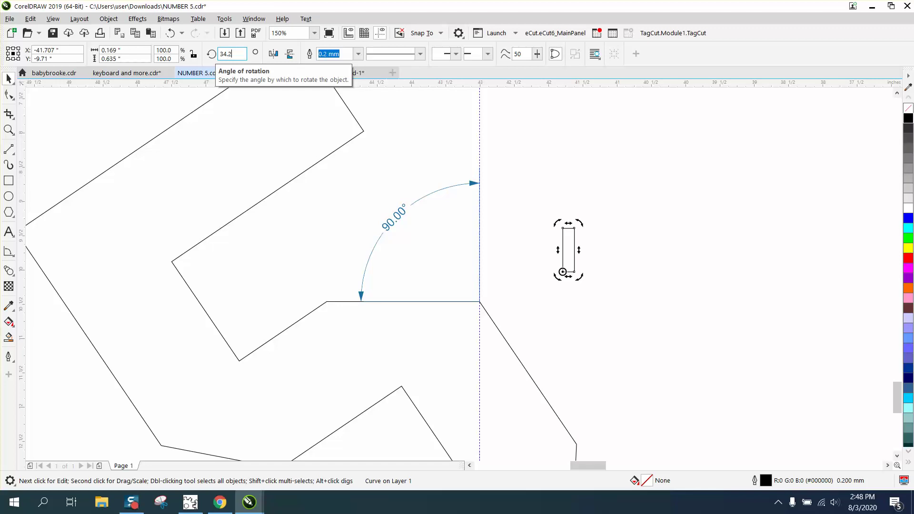
pyautogui.press('Return')
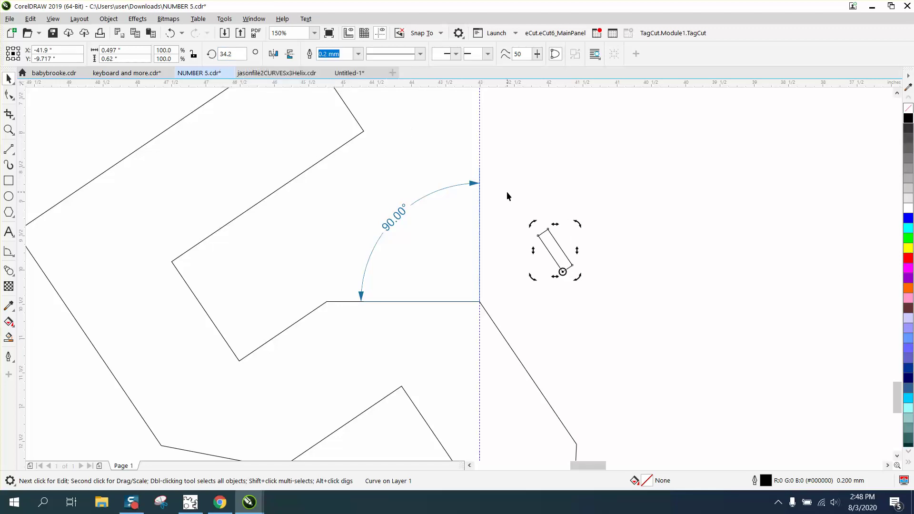
pyautogui.click(165, 30)
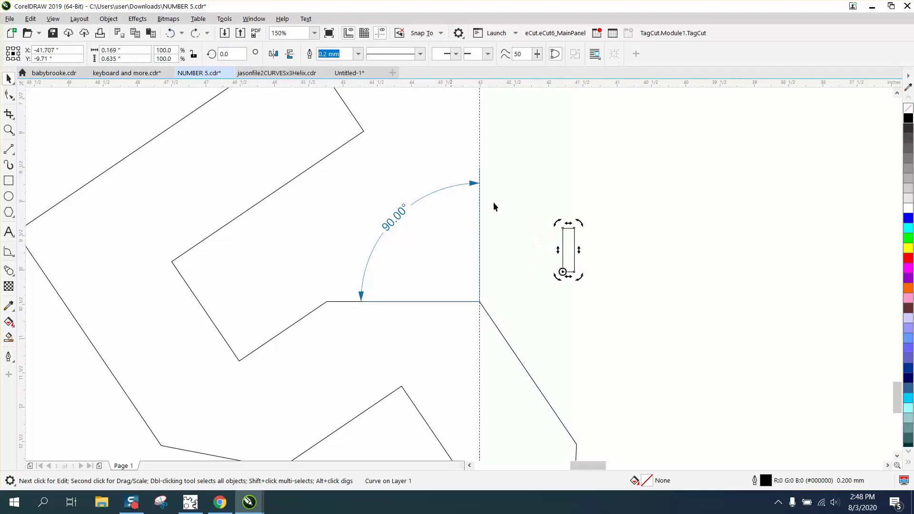
pyautogui.click(175, 38)
# Shift the slot rectangle right and set its rotation to 90° so it lies flat
pyautogui.click(568, 250)
pyautogui.moveTo(568, 250); pyautogui.dragTo(628, 251)
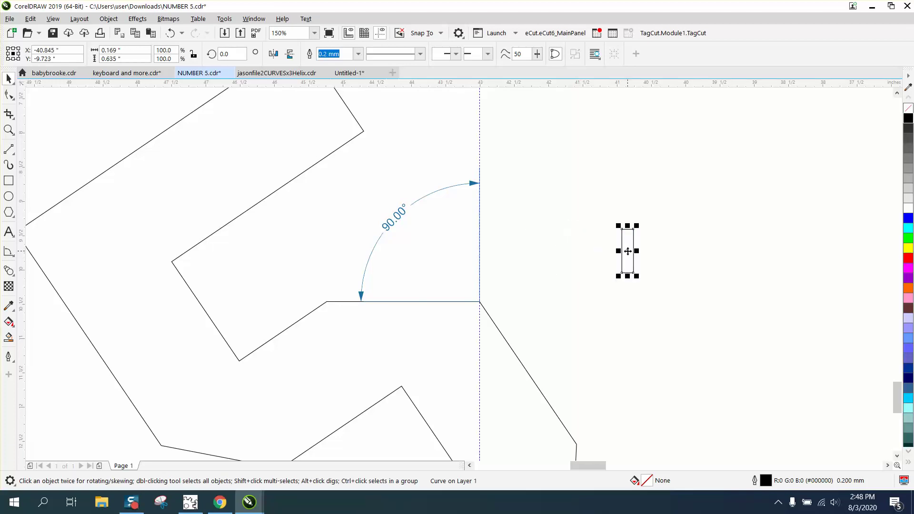
pyautogui.click(235, 54)
pyautogui.write('90')
pyautogui.press('Return')
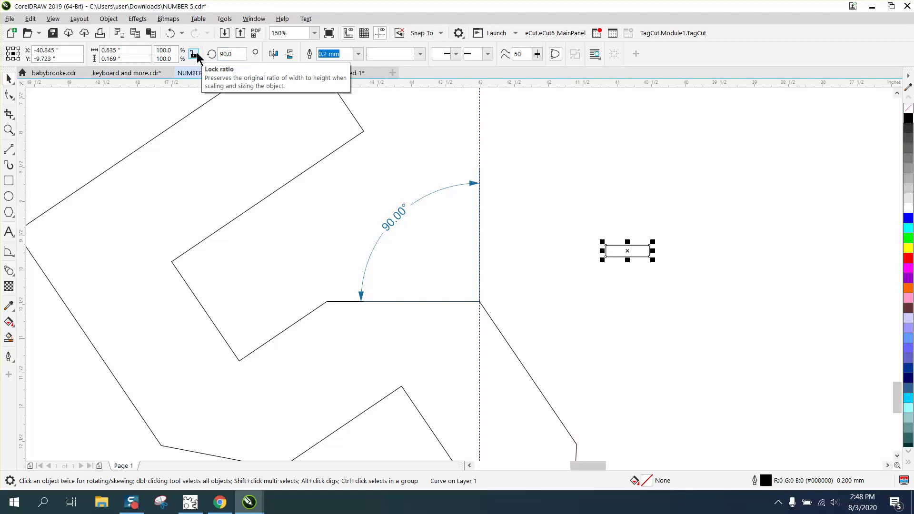
# Drag the flat slot onto the 5's level edge and slide it left to snap straddling the line
pyautogui.moveTo(629, 256); pyautogui.dragTo(423, 306)
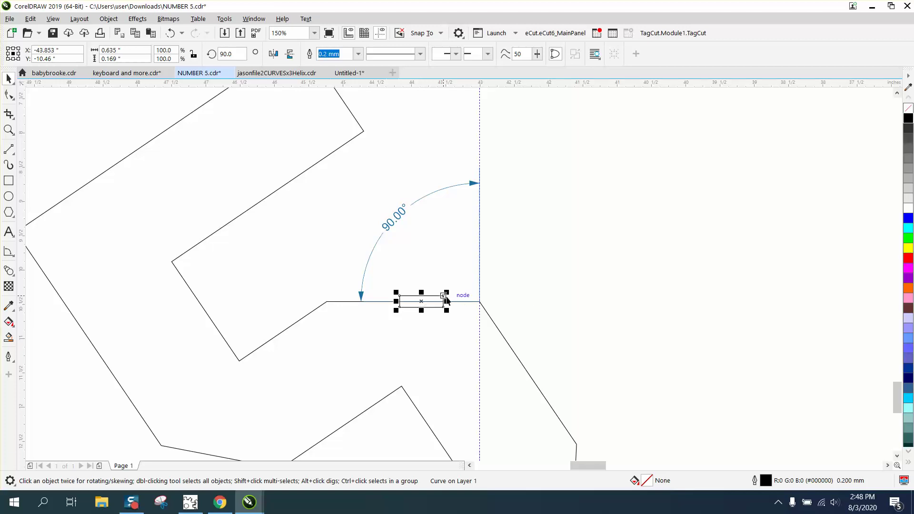
pyautogui.click(8, 130)
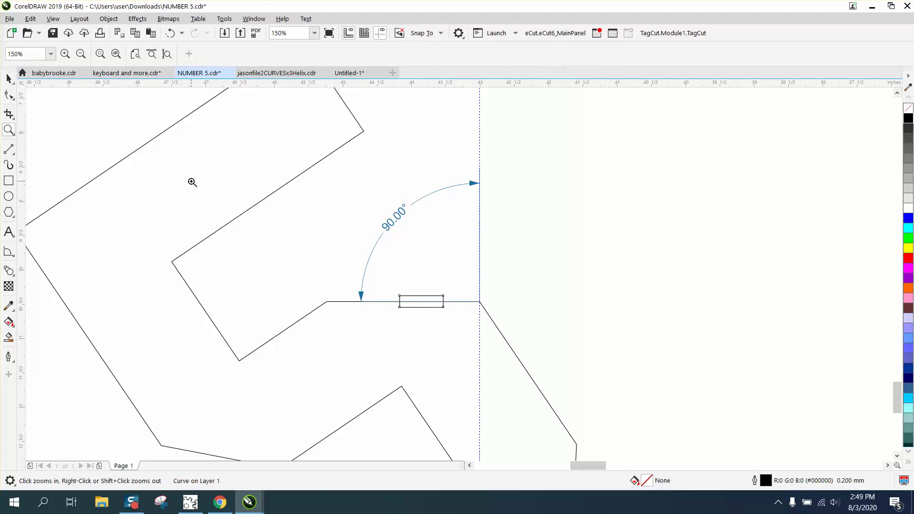
pyautogui.moveTo(206, 208); pyautogui.dragTo(708, 453)
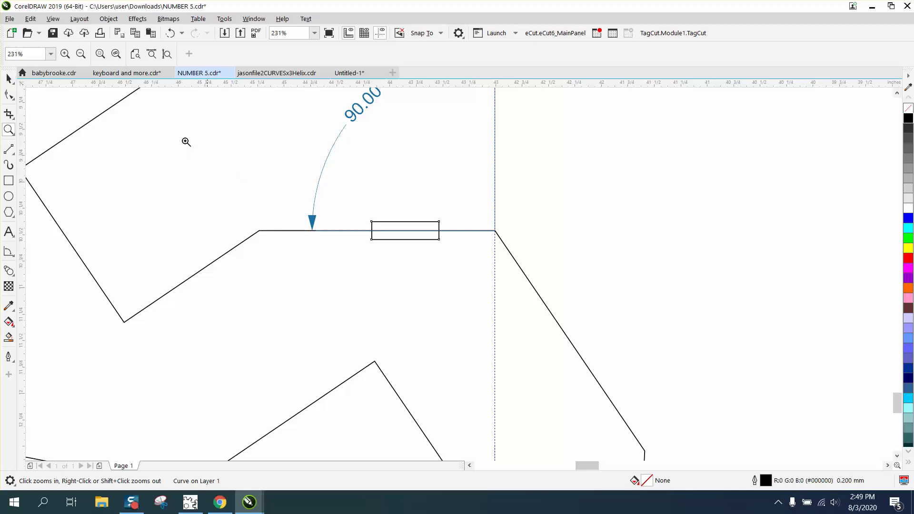
pyautogui.click(7, 78)
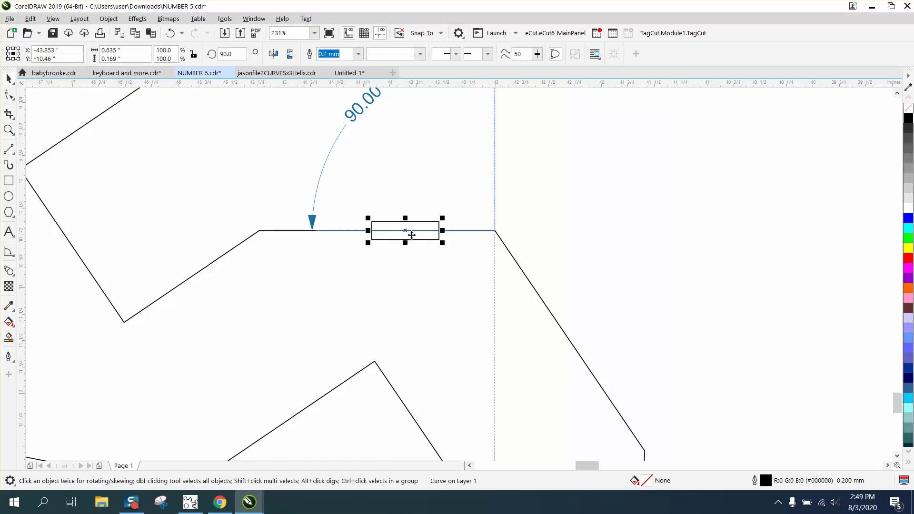
pyautogui.moveTo(405, 231); pyautogui.dragTo(375, 230)
# Reselect the slot rectangle and compute 0.169 ÷ 2 = 0.0845 in Calculator
pyautogui.click(563, 250)
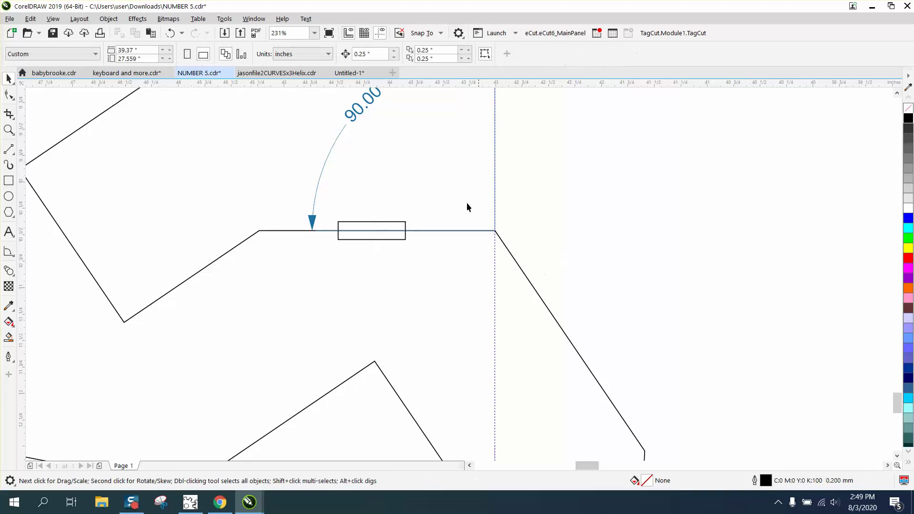
pyautogui.click(388, 226)
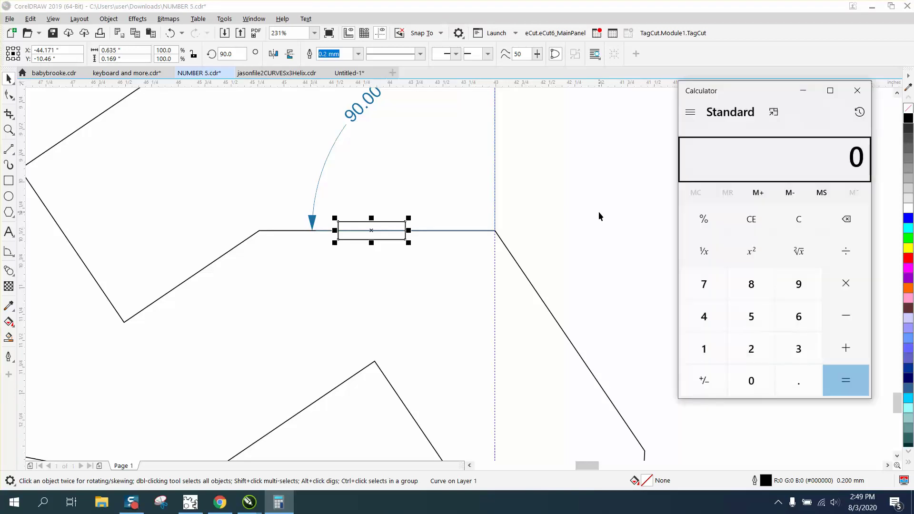
pyautogui.write('.169')
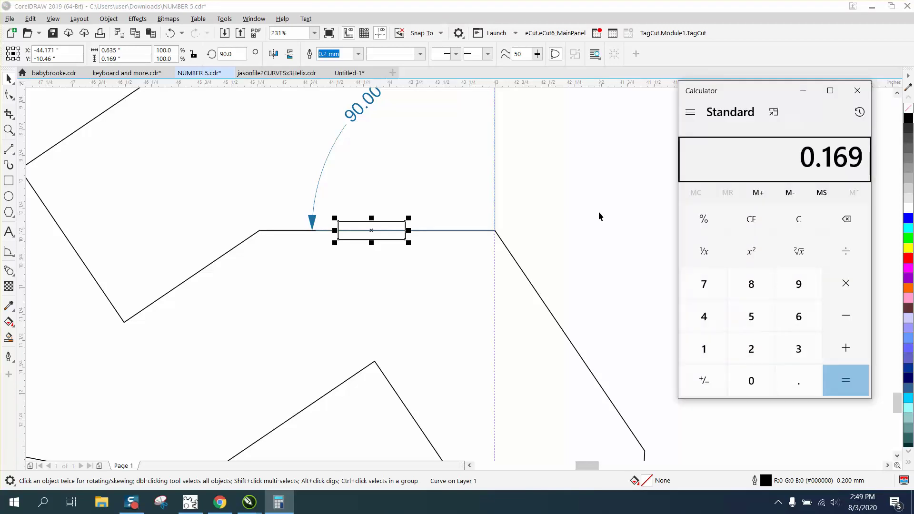
pyautogui.press('/')
pyautogui.write('2')
pyautogui.press('Return')
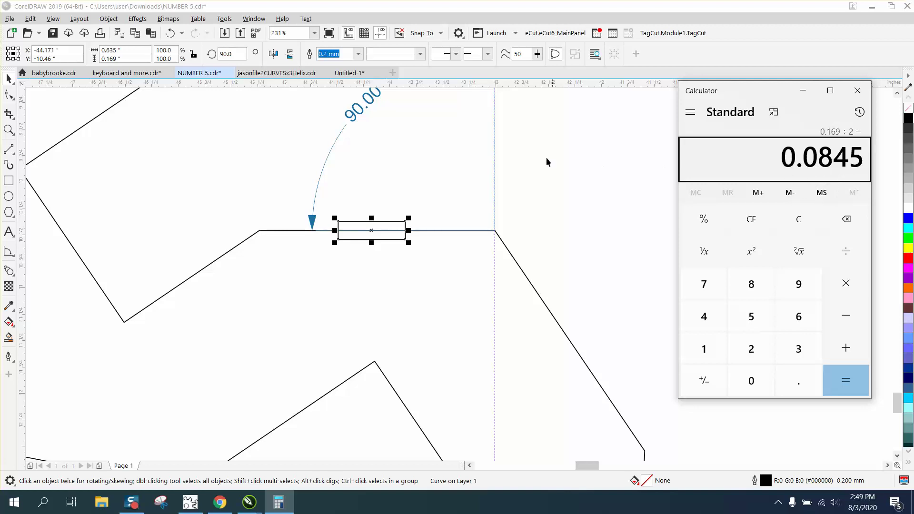
pyautogui.click(490, 153)
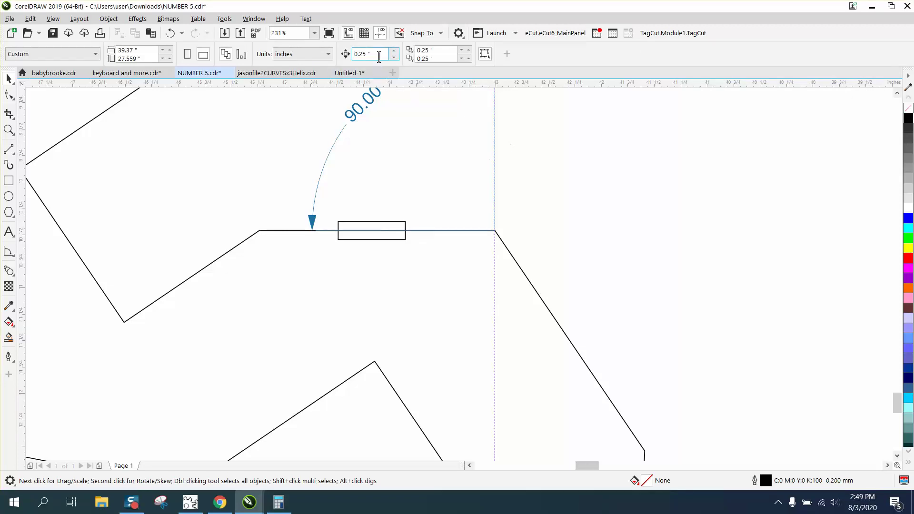
# Set the nudge distance to 0.0845" and nudge the slot down onto the edge line
pyautogui.doubleClick(379, 57)
pyautogui.press('BackSpace')
pyautogui.write('.0845')
pyautogui.press('Return')
pyautogui.click(407, 222)
pyautogui.press('Down')
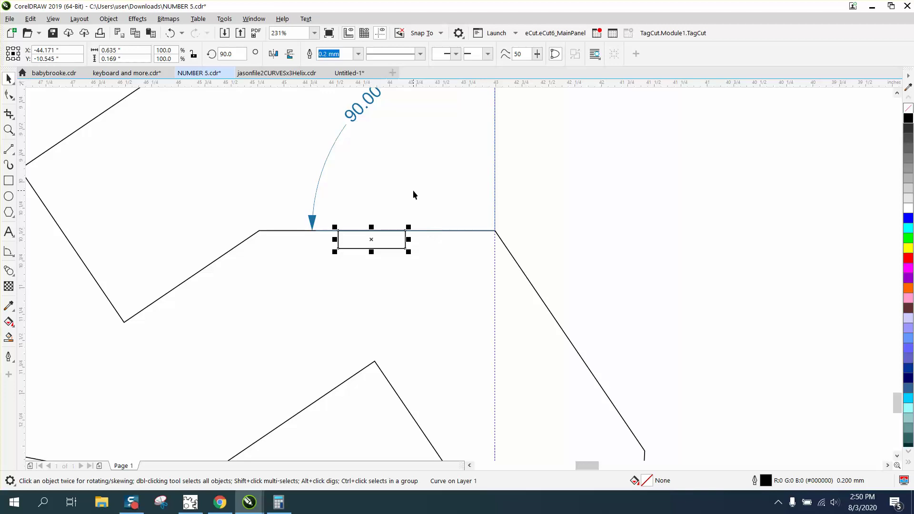
# Change the nudge distance to 0.25" and nudge the slot down again
pyautogui.click(402, 143)
pyautogui.click(368, 54)
pyautogui.write('.25')
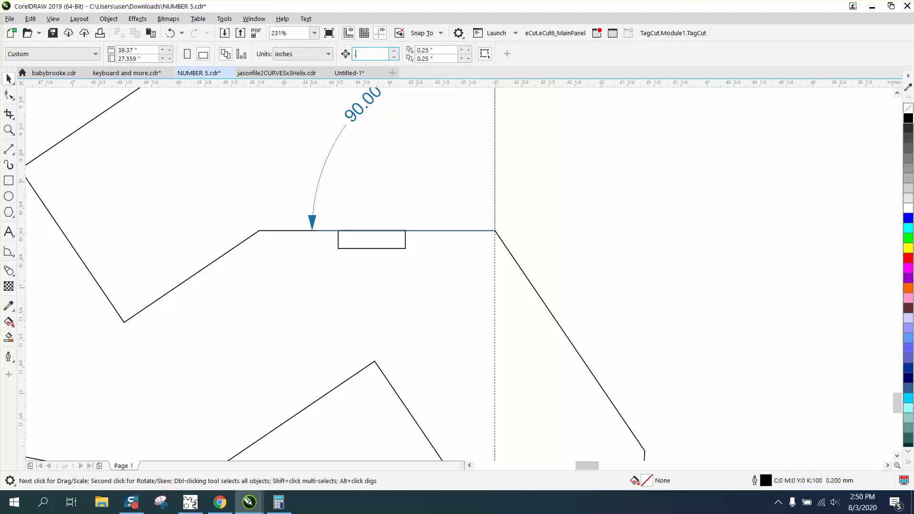
pyautogui.click(402, 243)
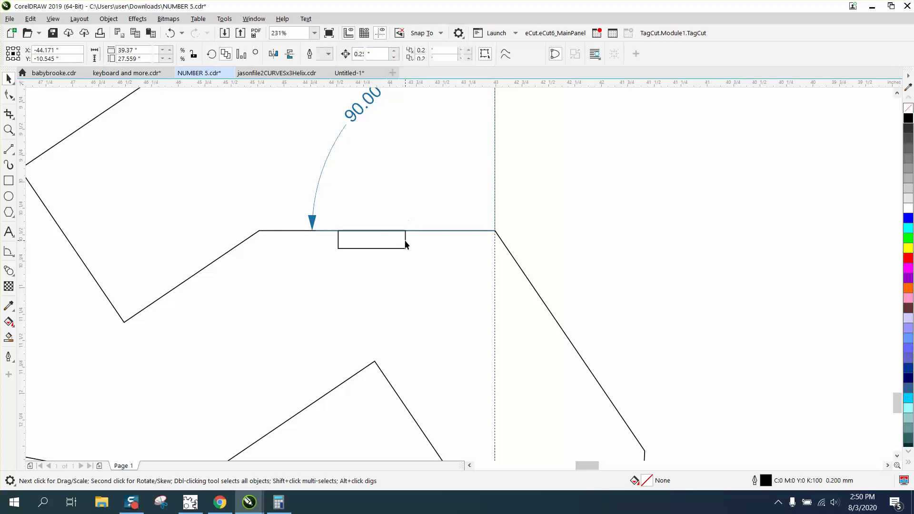
pyautogui.press('Down')
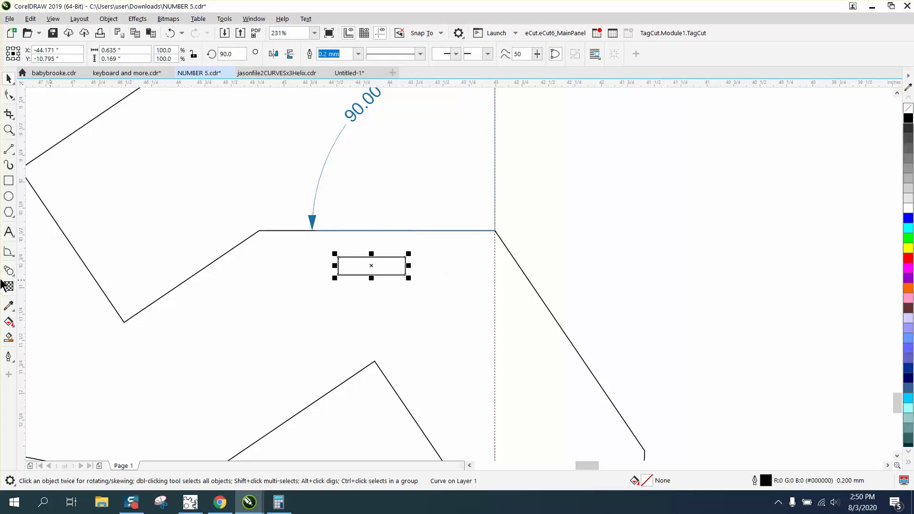
# Check the 0.25" gap with a parallel dimension, then delete the dimension
pyautogui.click(13, 257)
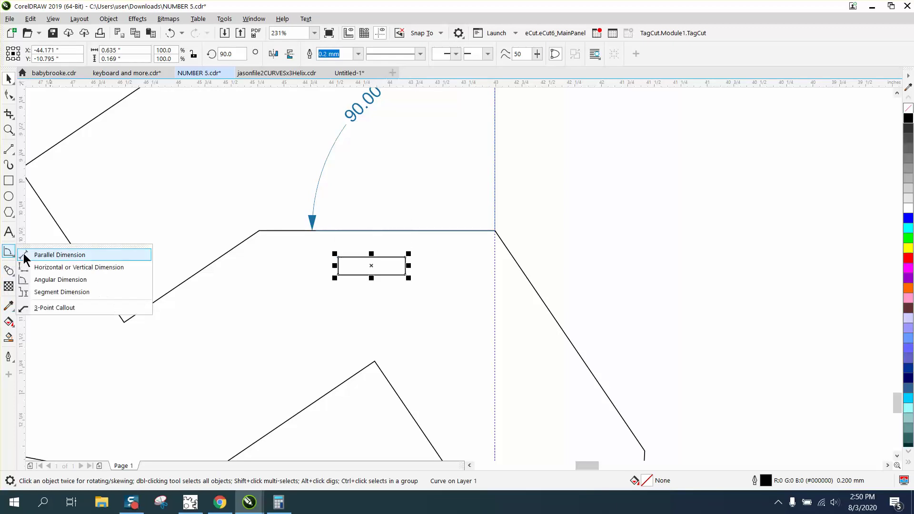
pyautogui.click(93, 254)
pyautogui.moveTo(377, 257); pyautogui.dragTo(374, 230)
pyautogui.click(408, 233)
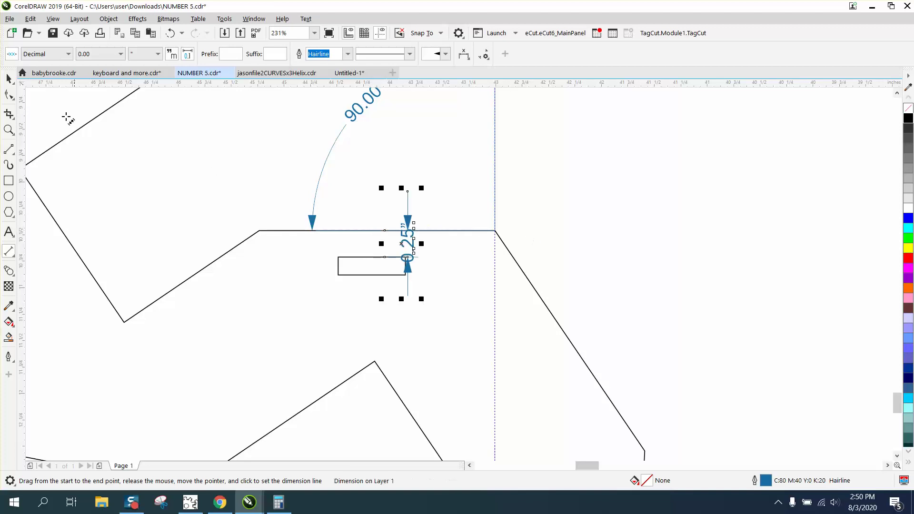
pyautogui.click(9, 78)
pyautogui.press('Delete')
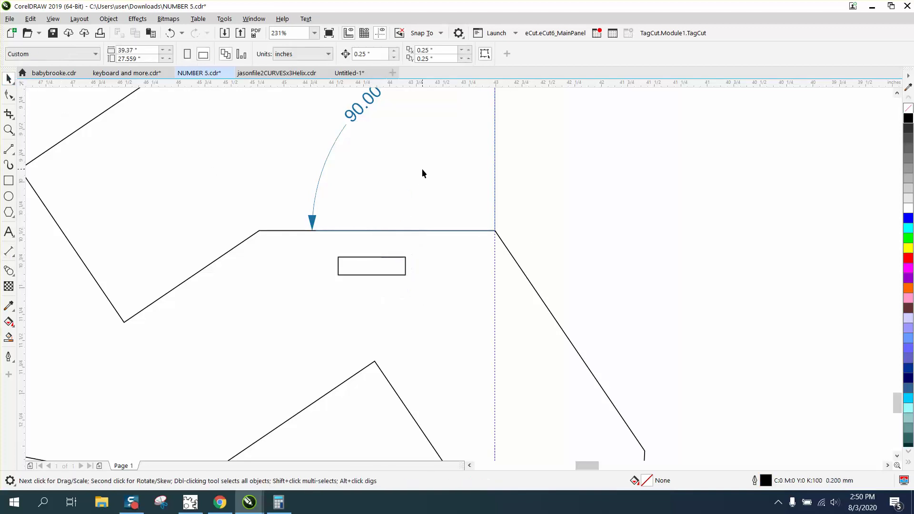
# Undo the dimension and both nudges, returning the slot onto the edge line
pyautogui.click(170, 30)
pyautogui.click(170, 29)
pyautogui.click(169, 29)
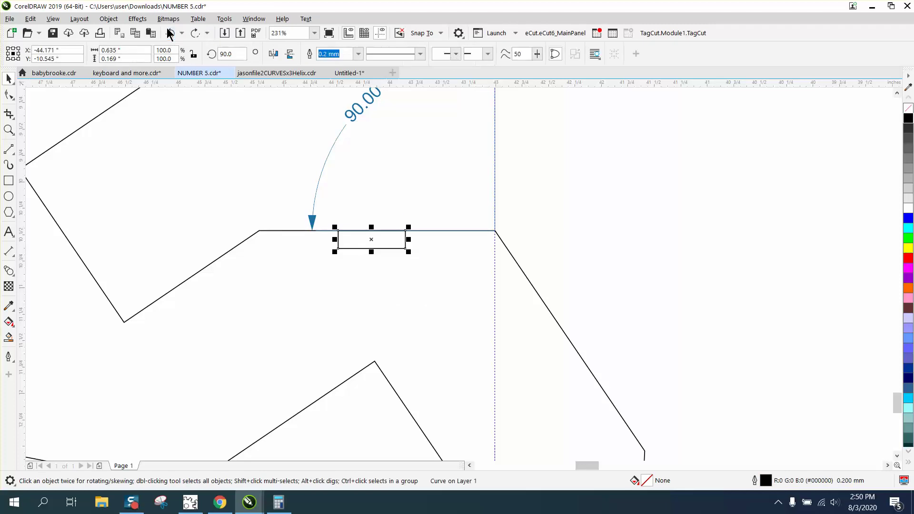
pyautogui.click(164, 29)
pyautogui.click(396, 104)
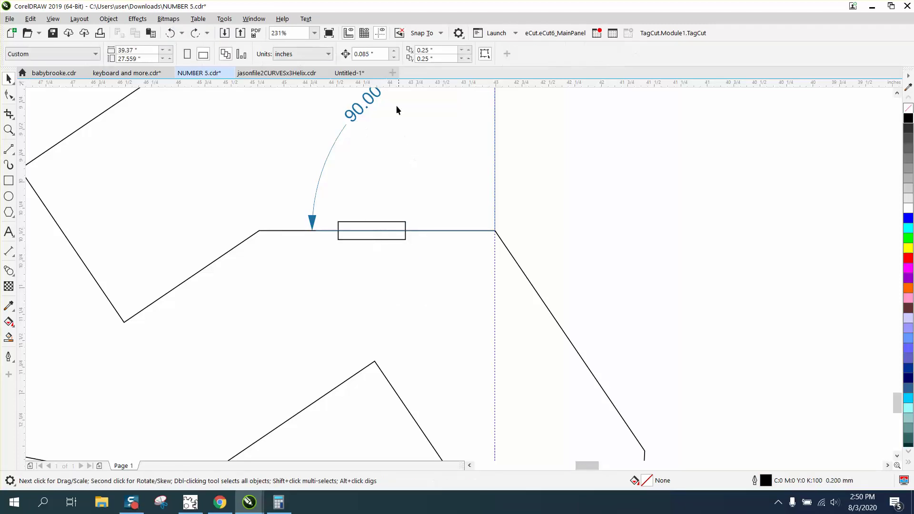
# Set the nudge distance to .25+.0845 and nudge the slot down in one move
pyautogui.click(371, 54)
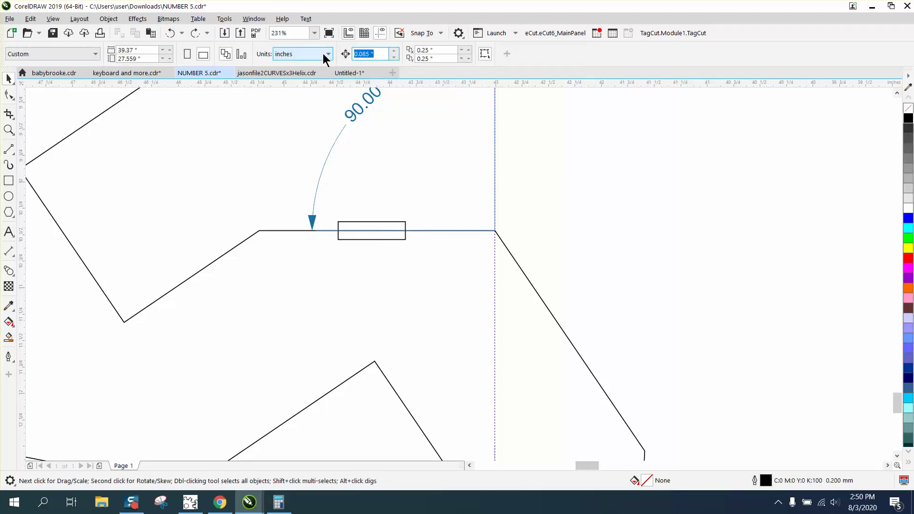
pyautogui.write('.25+.0845')
pyautogui.press('Return')
pyautogui.click(382, 221)
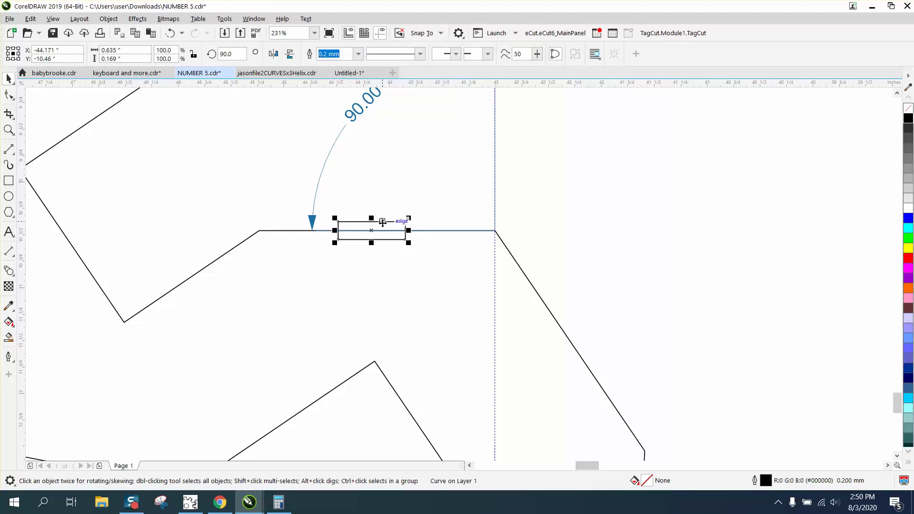
pyautogui.press('Down')
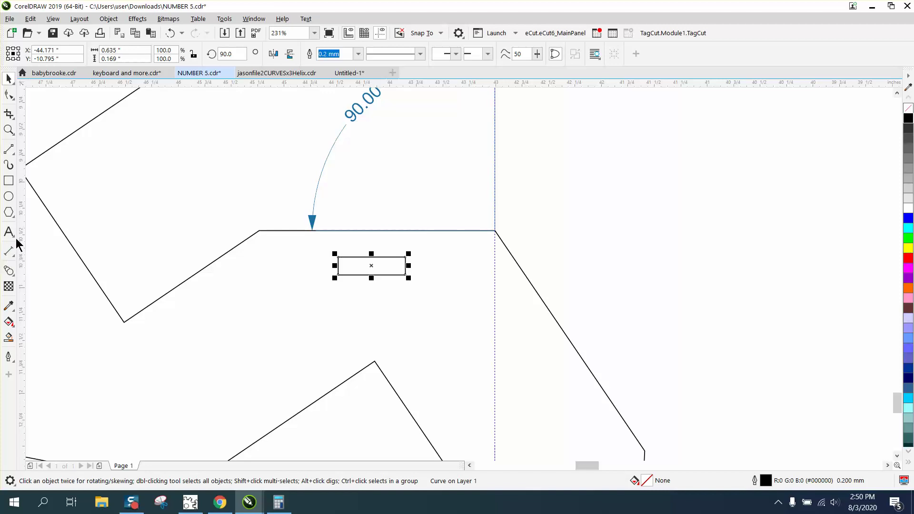
# Add a parallel dimension confirming the 0.25" gap between the edge and slot top
pyautogui.click(13, 255)
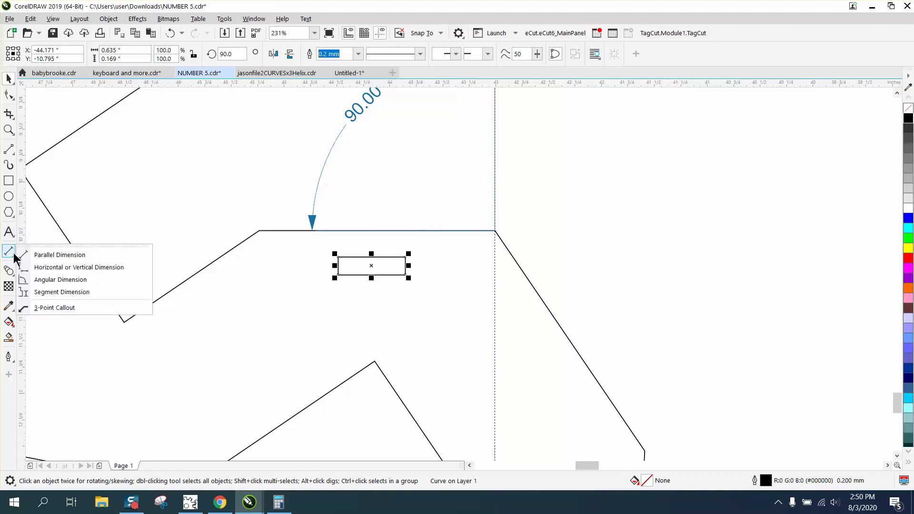
pyautogui.click(51, 254)
pyautogui.moveTo(377, 257); pyautogui.dragTo(377, 231)
pyautogui.click(404, 237)
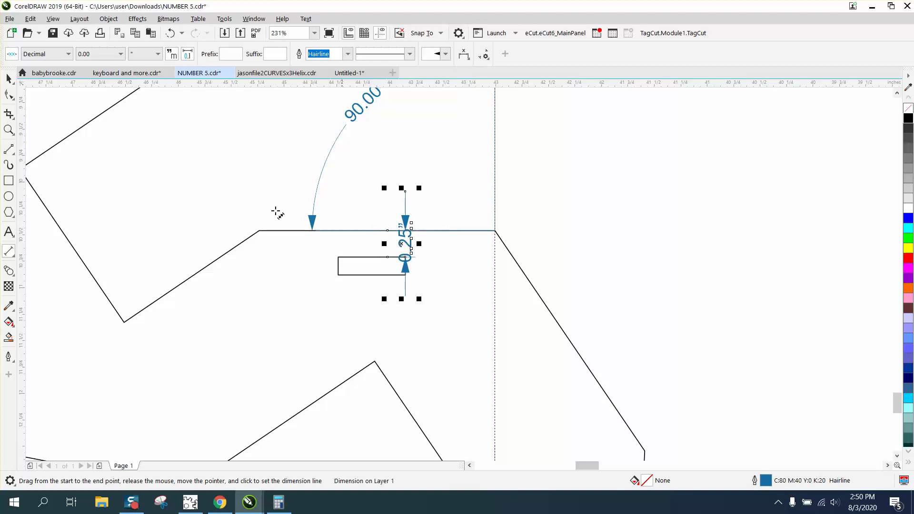
pyautogui.click(9, 78)
pyautogui.click(370, 164)
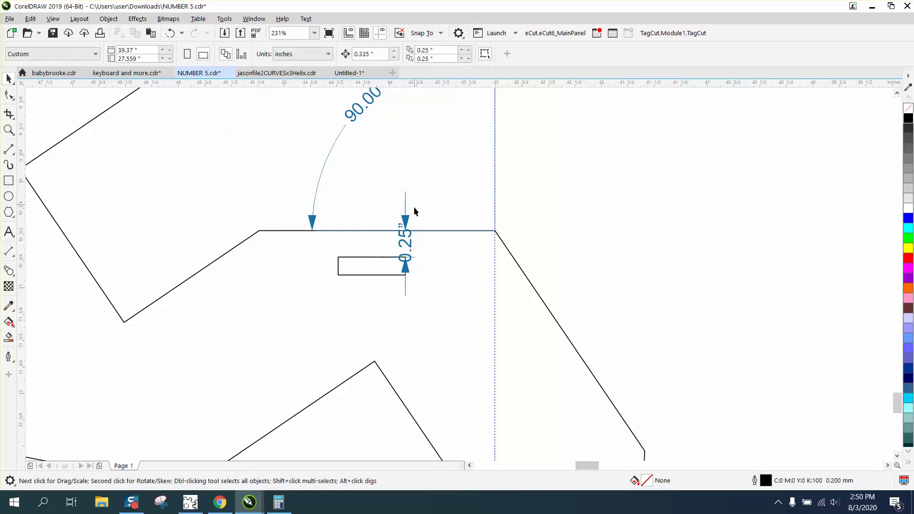
# Zoom out to the whole tilted 5 and undo the 0.25 inch gap dimension
pyautogui.click(404, 240)
pyautogui.scroll(-5, 421, 222)
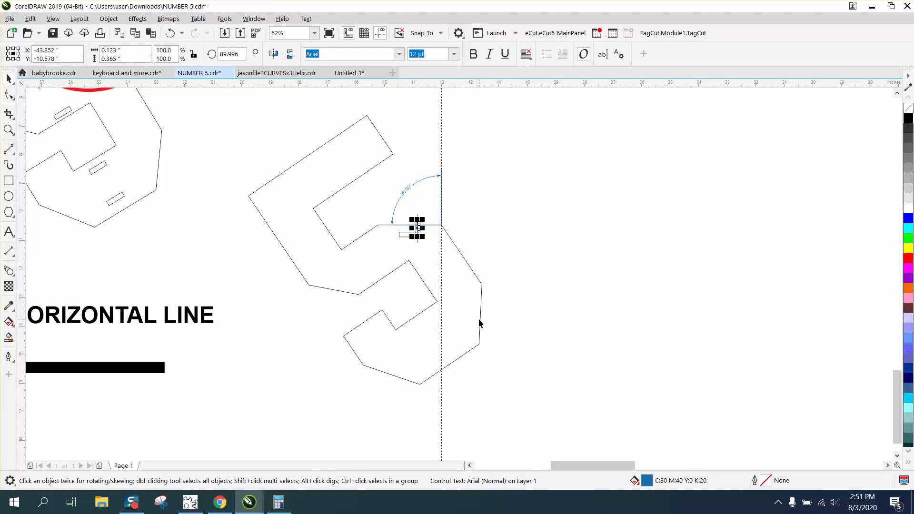
pyautogui.click(8, 130)
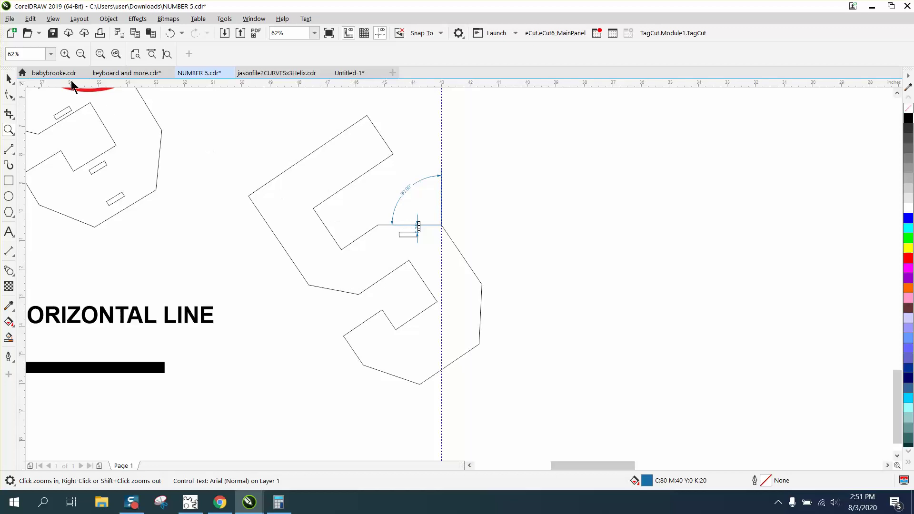
pyautogui.click(170, 33)
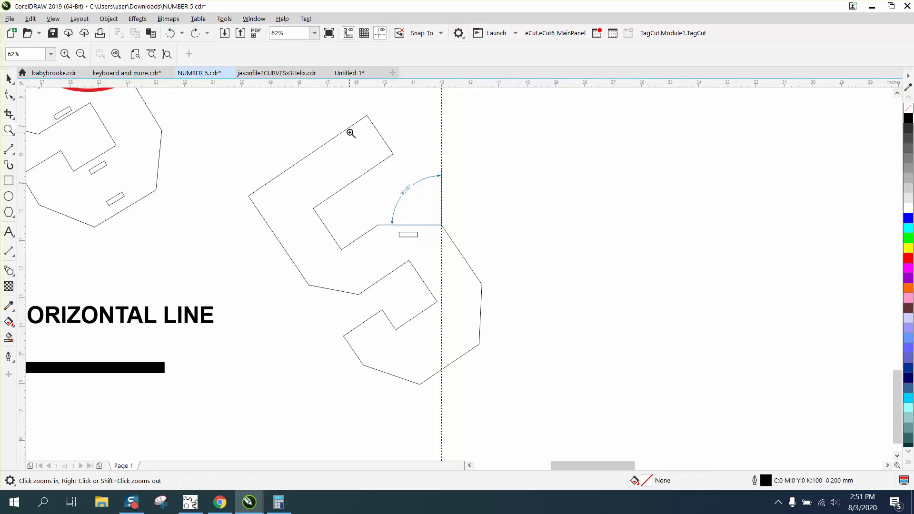
pyautogui.click(9, 79)
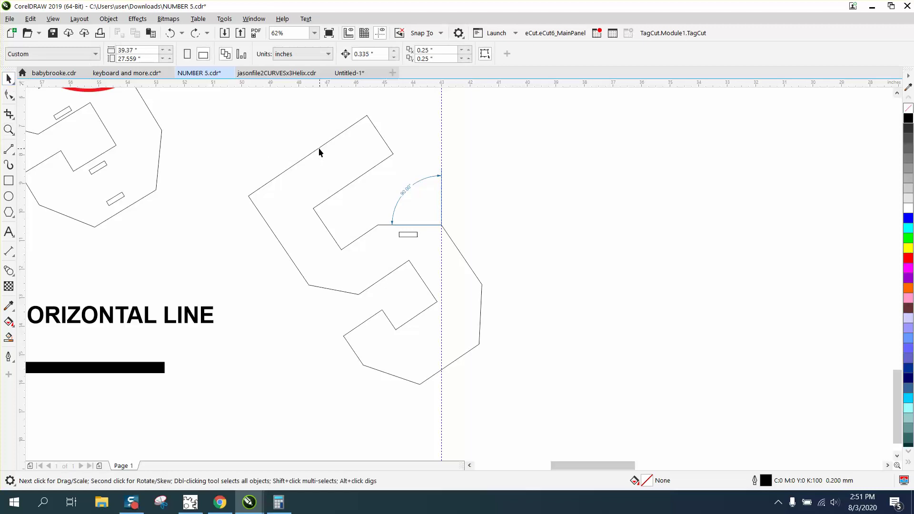
# Set the number 5 outline's rotation angle to 0° so it stands upright
pyautogui.click(319, 150)
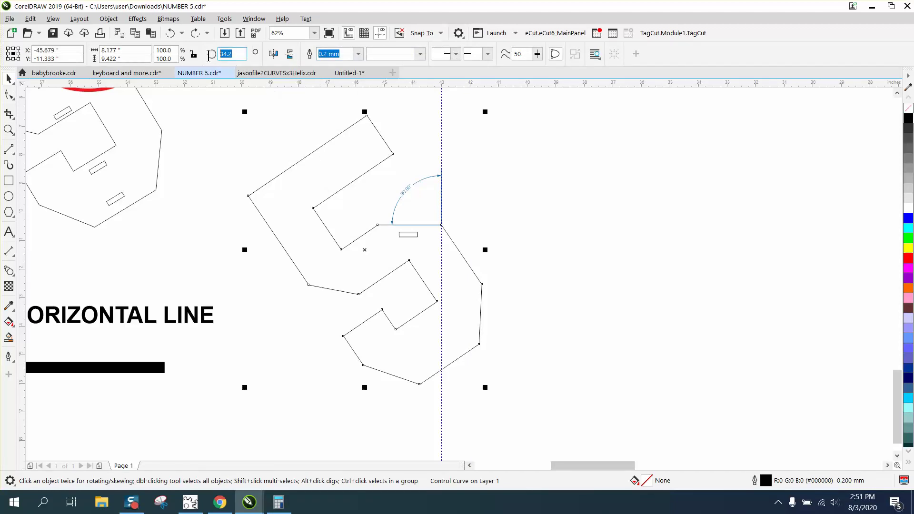
pyautogui.write('0')
pyautogui.press('Return')
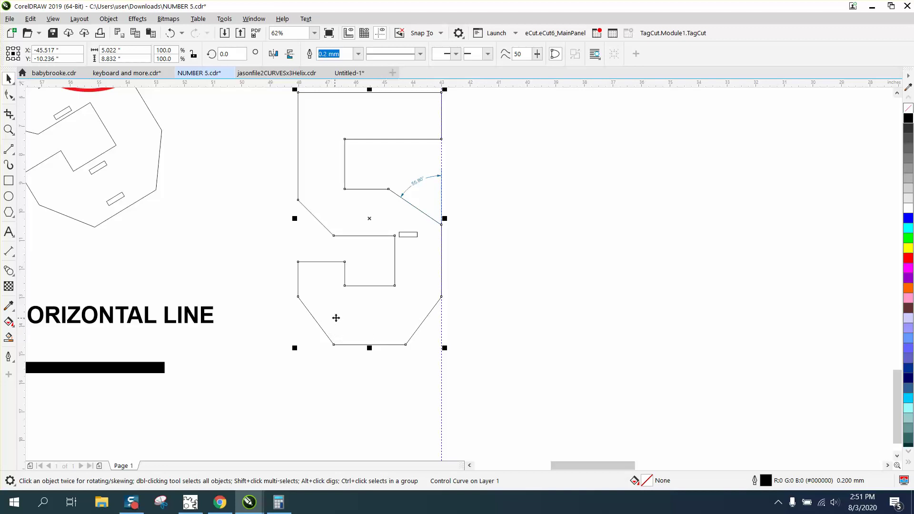
pyautogui.scroll(-1, 486, 299)
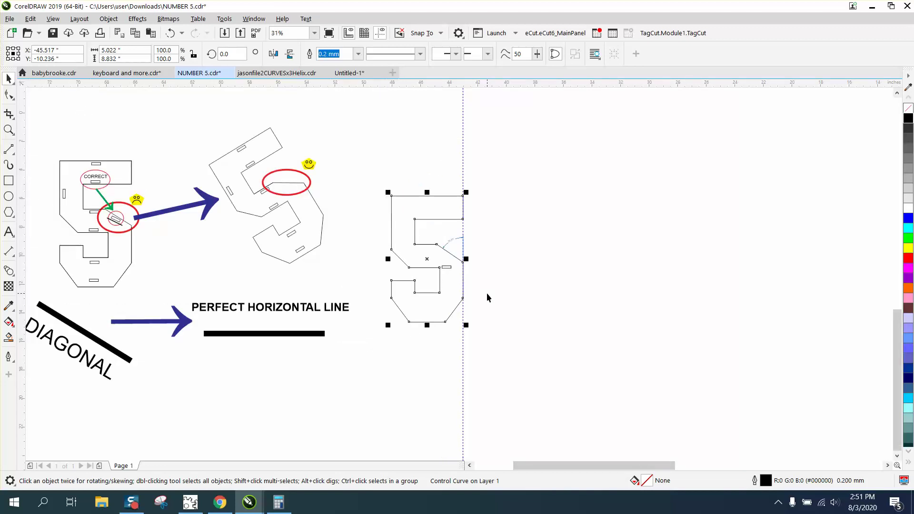